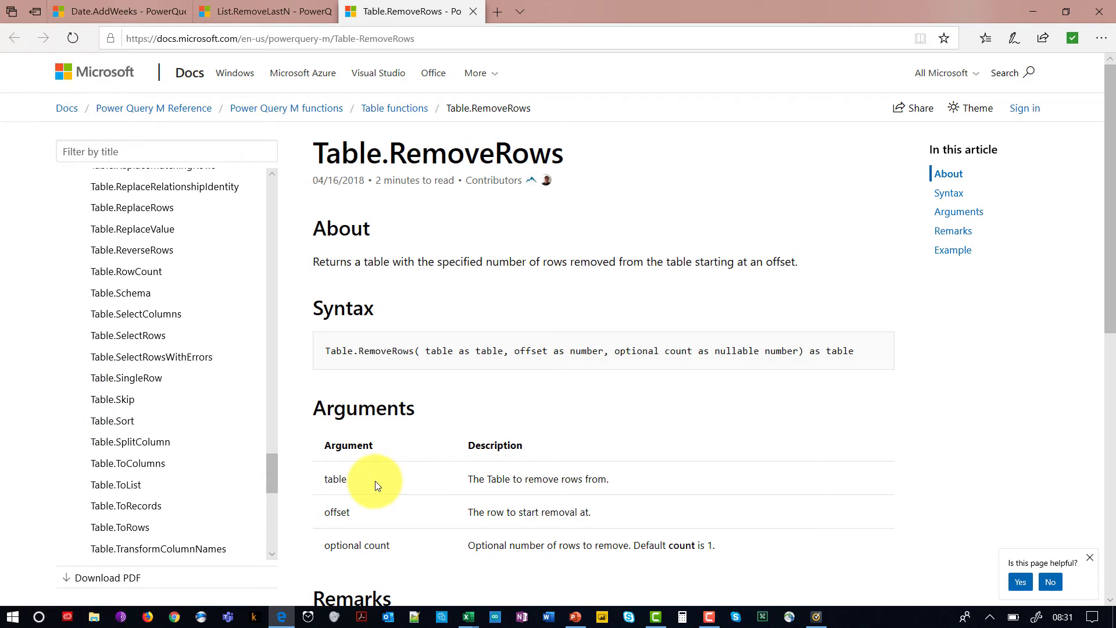
Step: Look over the List.RemoveLastN reference page, then switch to the Date.AddWeeks page
click(276, 8)
scroll(585, 358, down, 3)
scroll(585, 358, down, 3)
scroll(584, 358, up, 6)
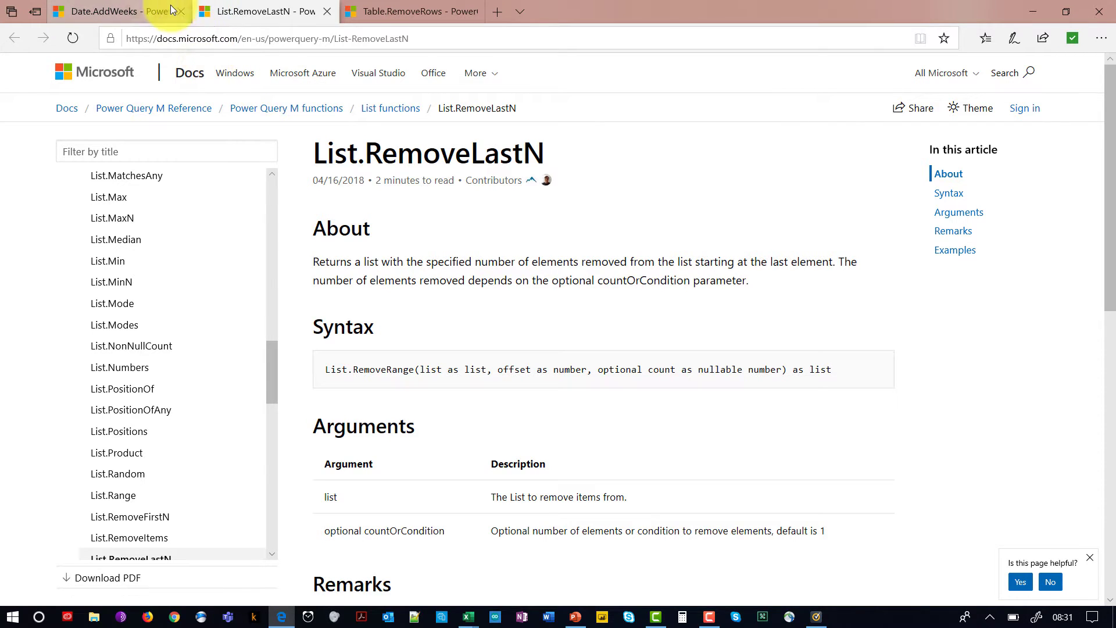
click(116, 11)
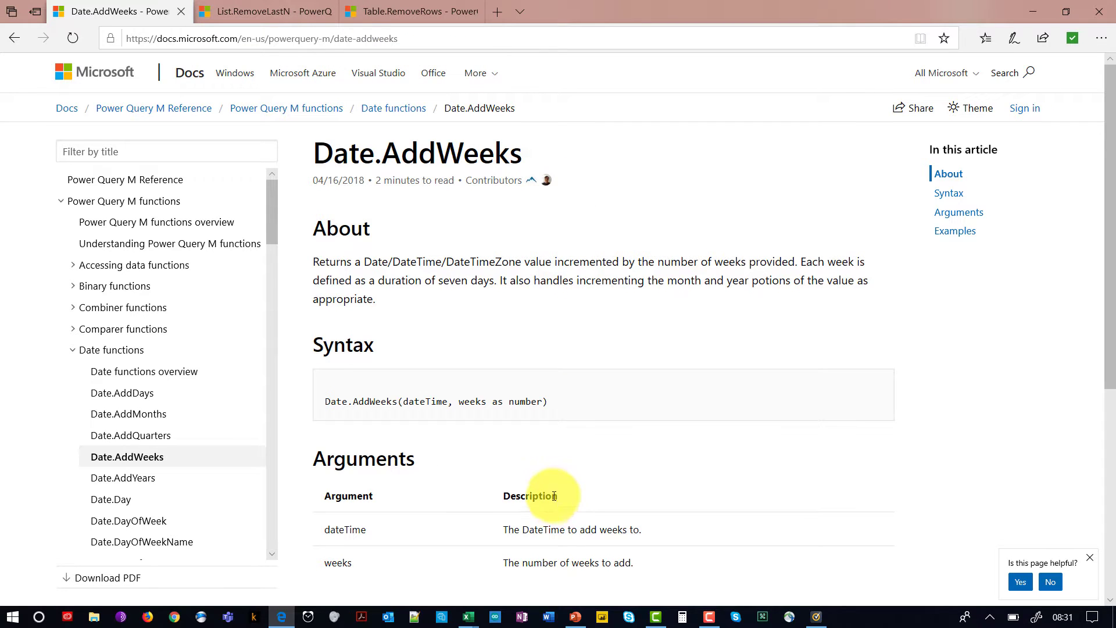
mouse_move(468, 616)
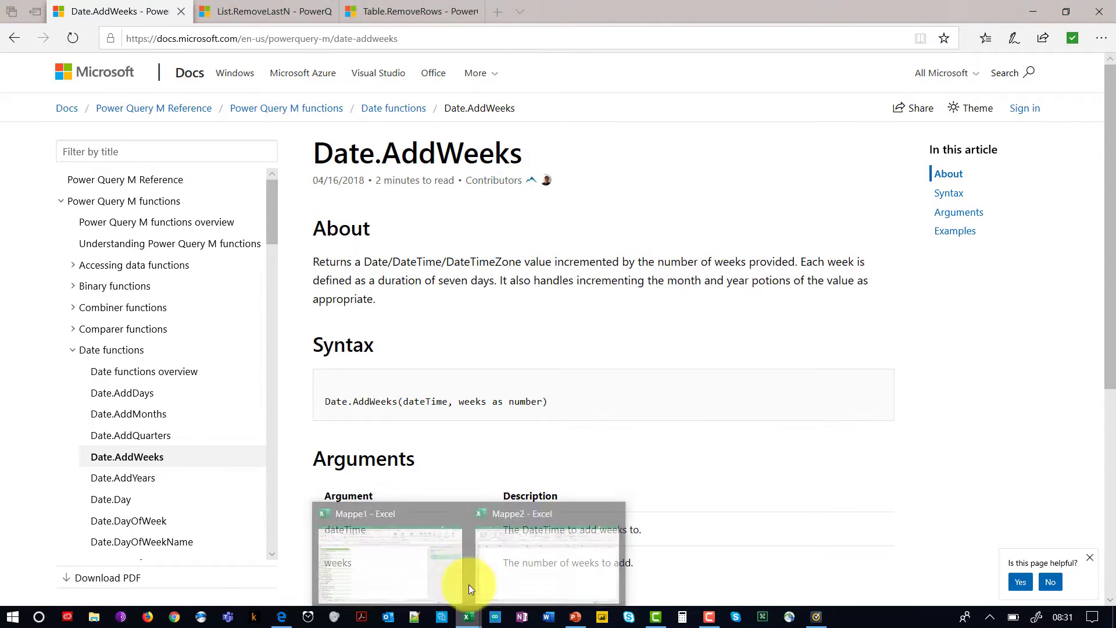
Step: In Mappe1, scroll down the Referenz table and follow the Table.FindText hyperlink
click(385, 538)
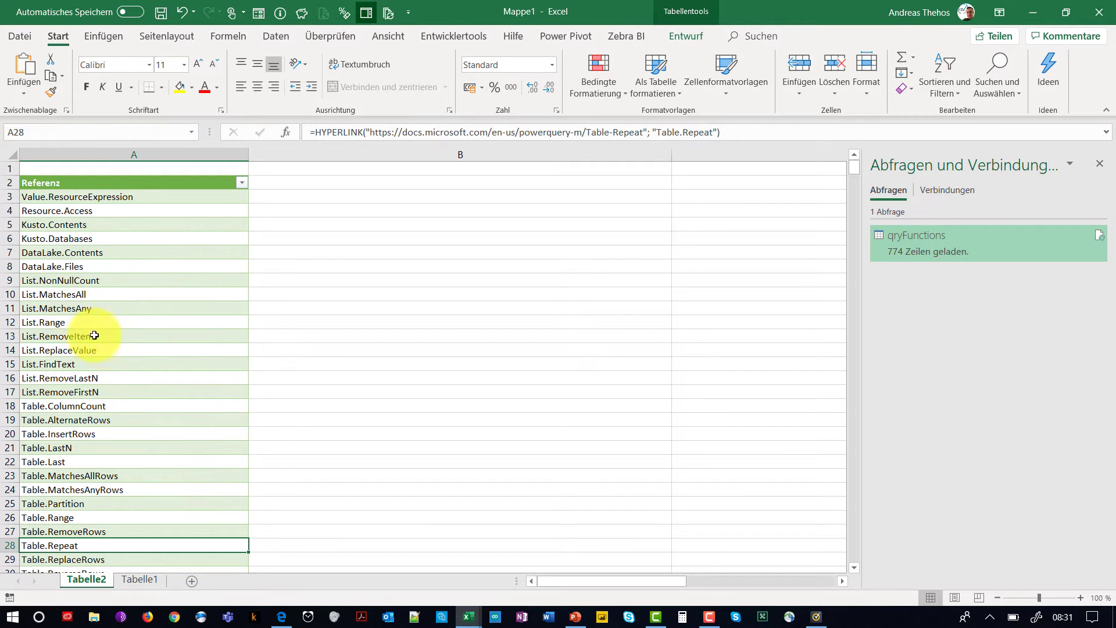
scroll(114, 343, down, 4)
scroll(115, 341, down, 3)
scroll(115, 341, down, 4)
scroll(115, 342, down, 4)
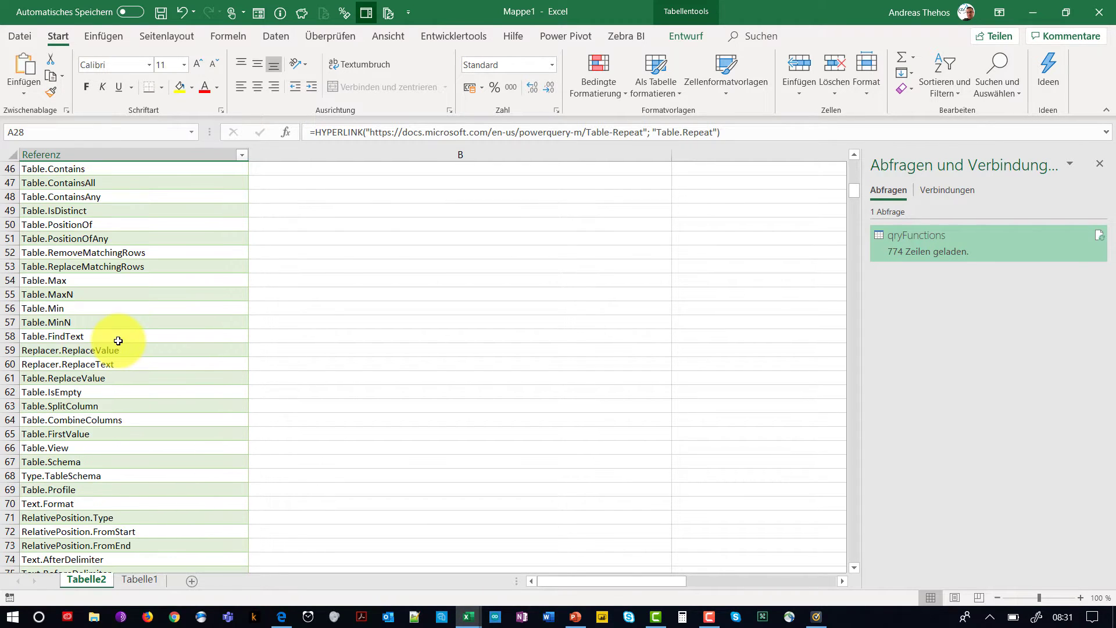
click(69, 335)
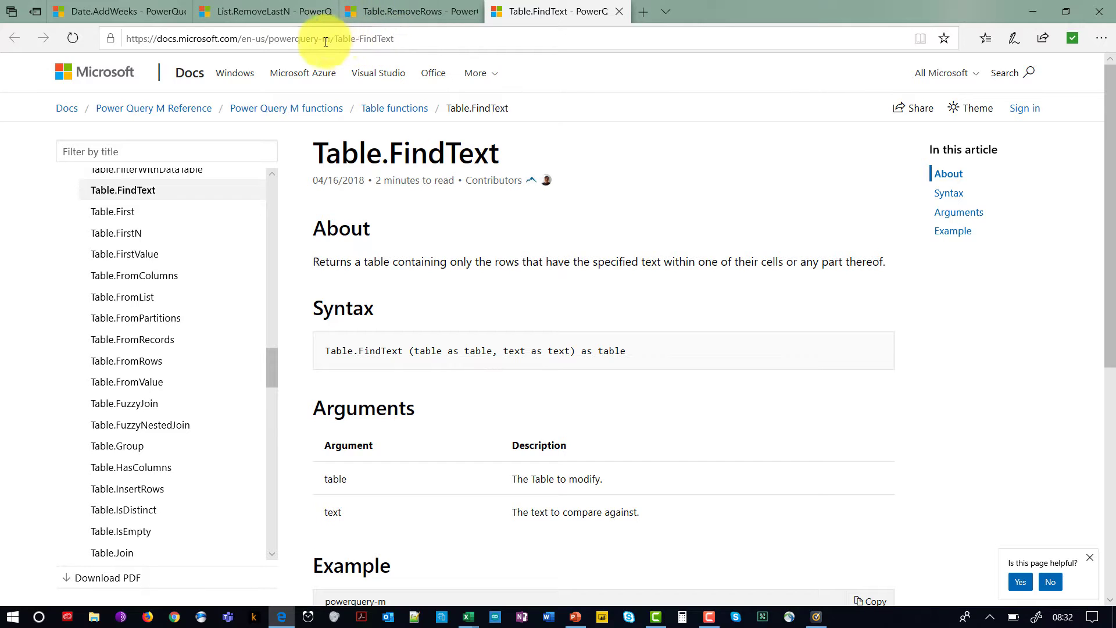
Step: Select the base part of the Table.FindText URL, then bring the blank Mappe2 workbook forward
drag(337, 38, 237, 46)
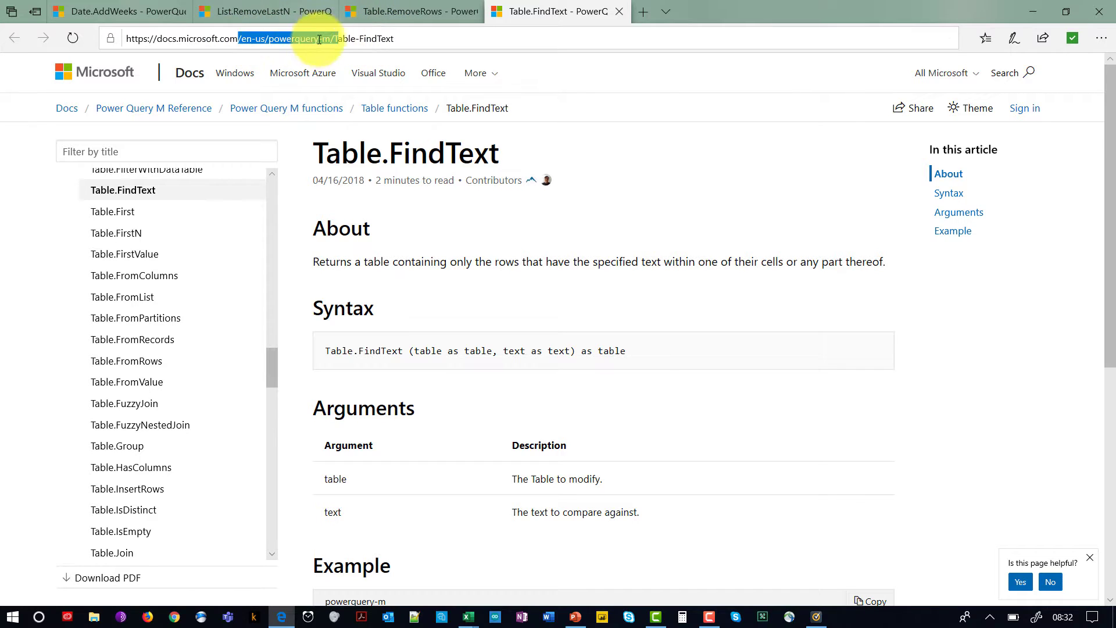
drag(335, 39, 125, 39)
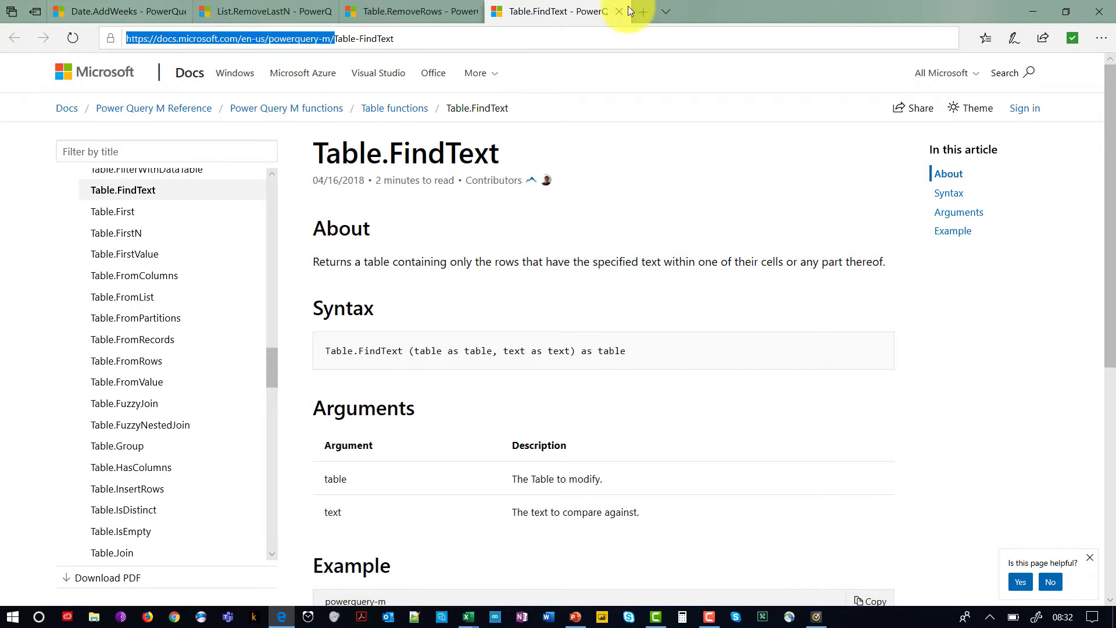
mouse_move(467, 616)
click(495, 556)
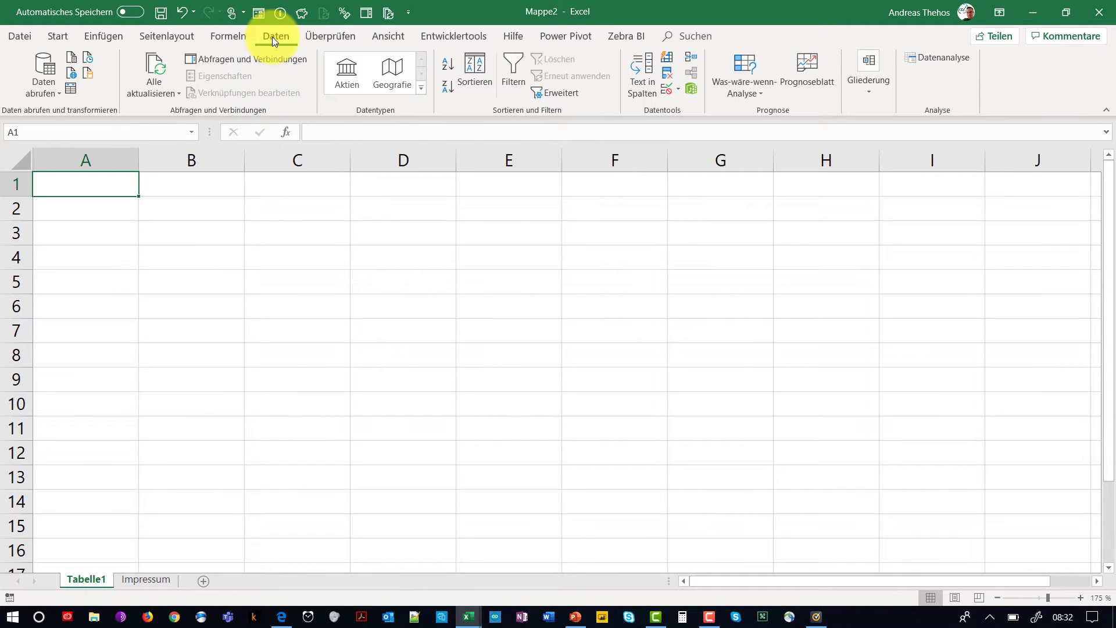
Step: Create a blank query via Daten abrufen > Aus anderen Quellen > Leere Abfrage
click(53, 88)
mouse_move(102, 250)
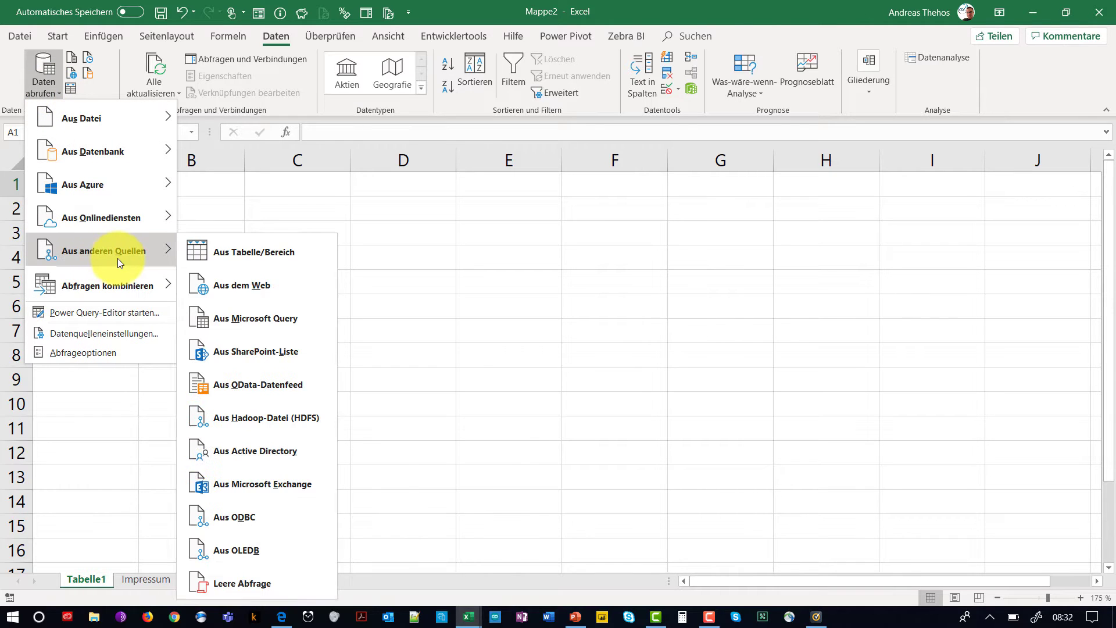
click(247, 582)
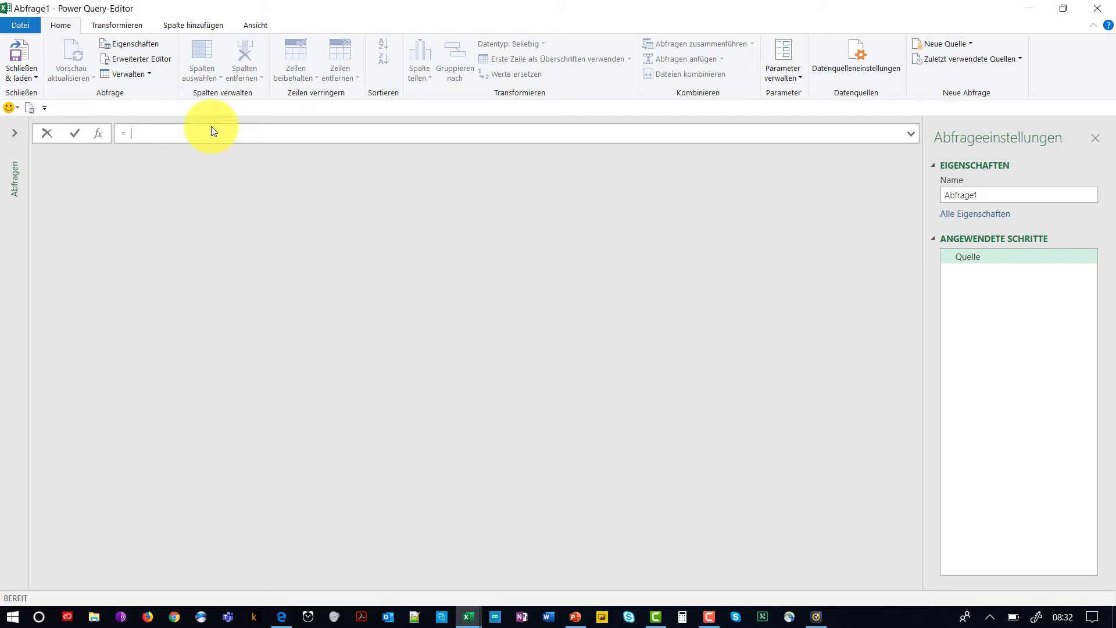
Step: Enter the formula = #shared and rename the query to qryFunktionenM
text(#)
text(share)
text(d)
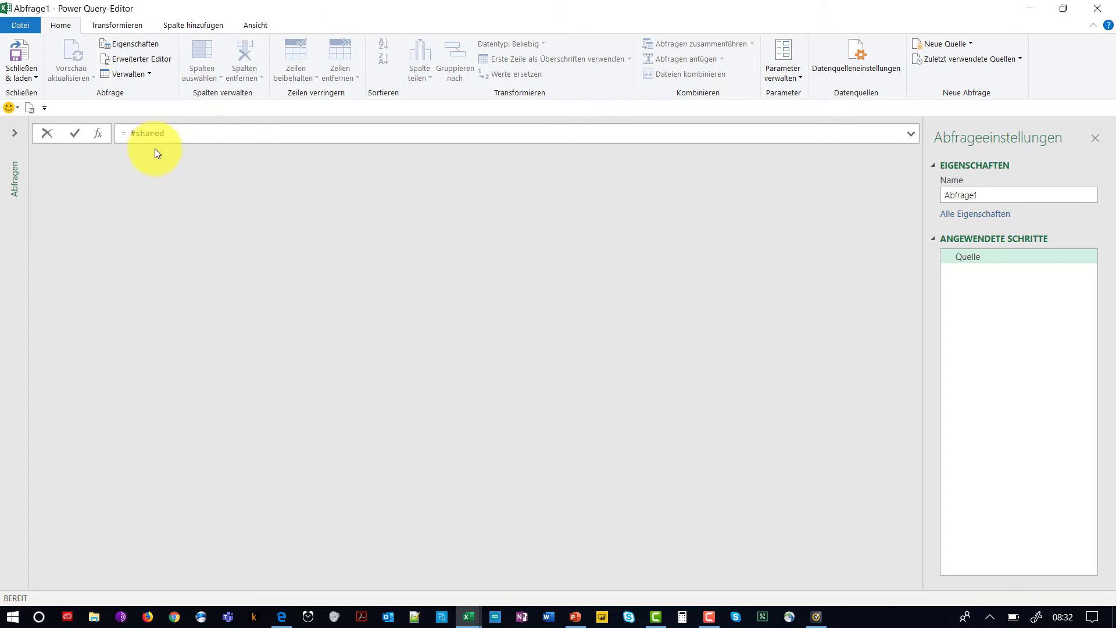
key(Return)
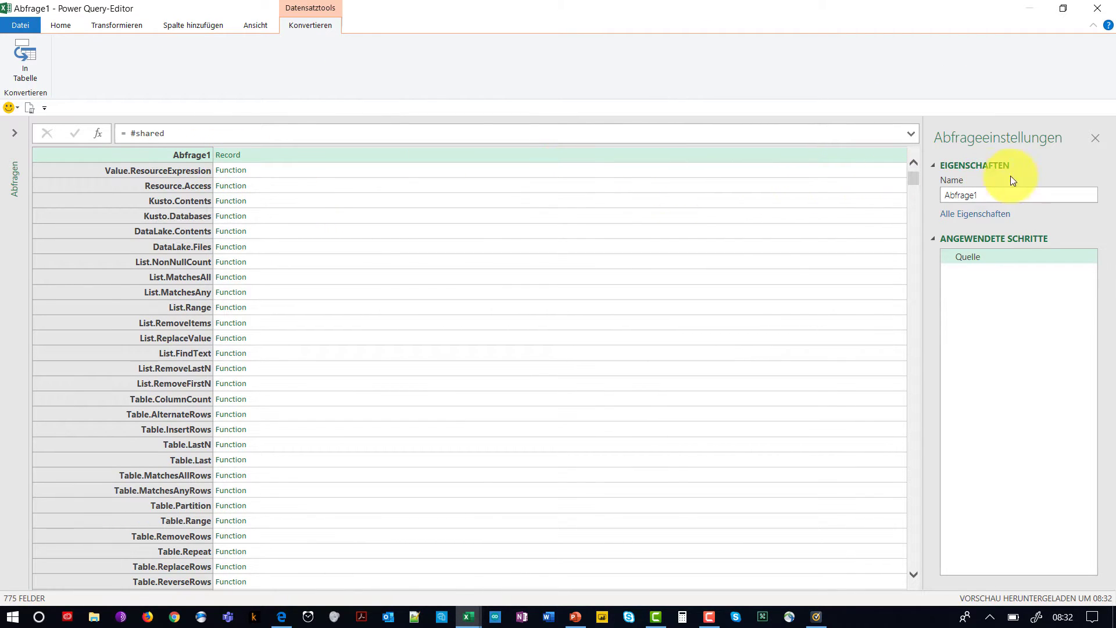
click(964, 196)
key(BackSpace)
key(BackSpace)
key(BackSpace)
text(qry)
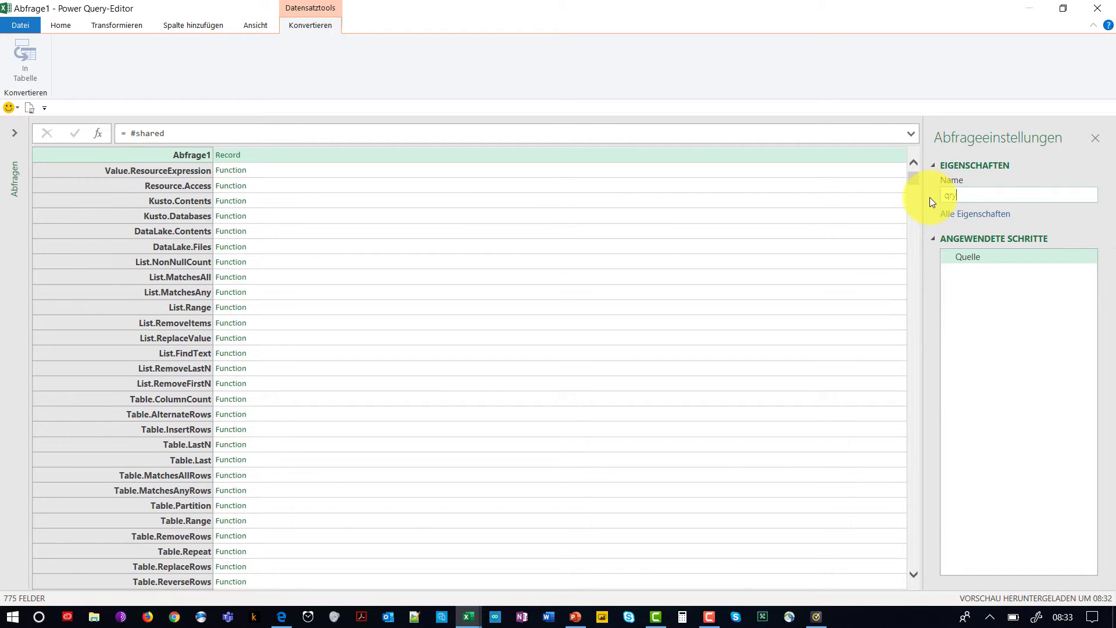
text(Funktionen)
text(M)
key(Return)
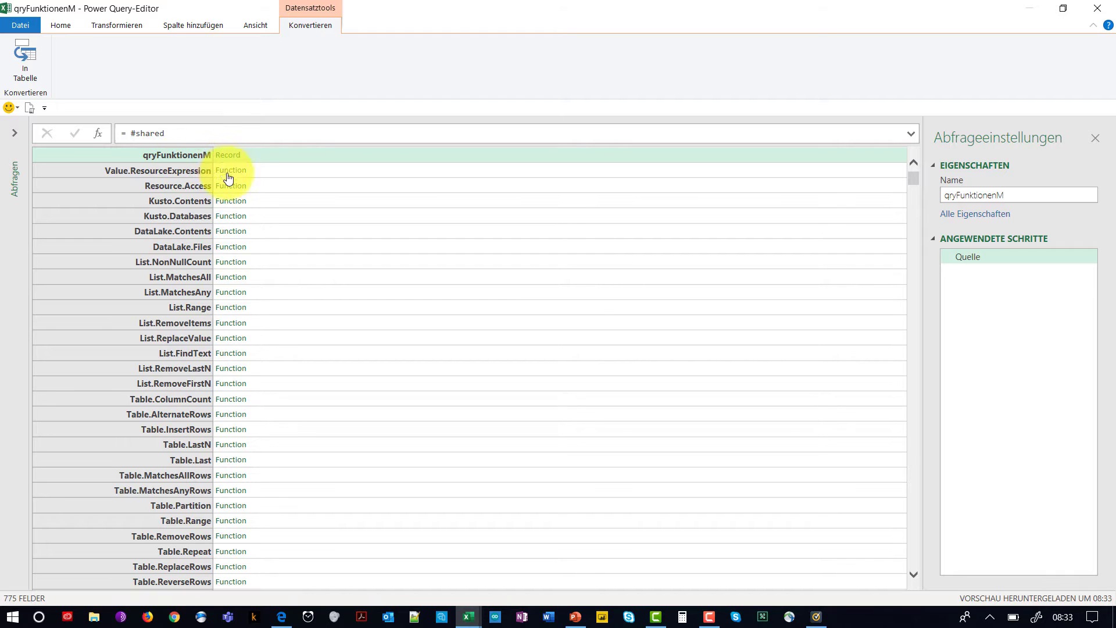
Step: Cancel the Table.InsertRows prompt, delete the Navigation step, and convert the record with In Tabelle
click(235, 433)
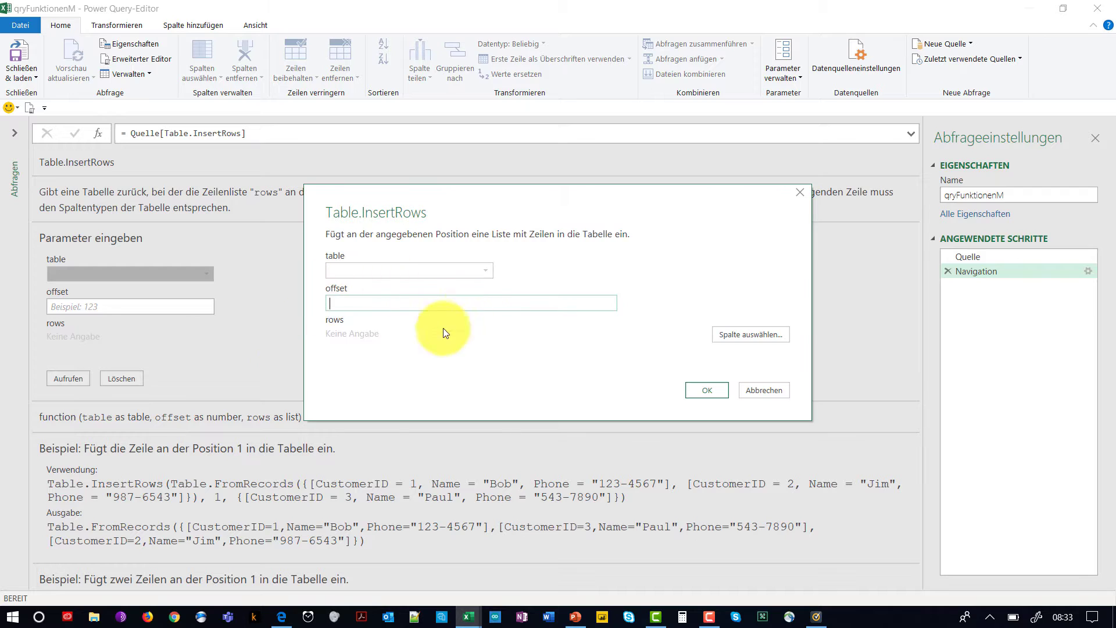
click(779, 389)
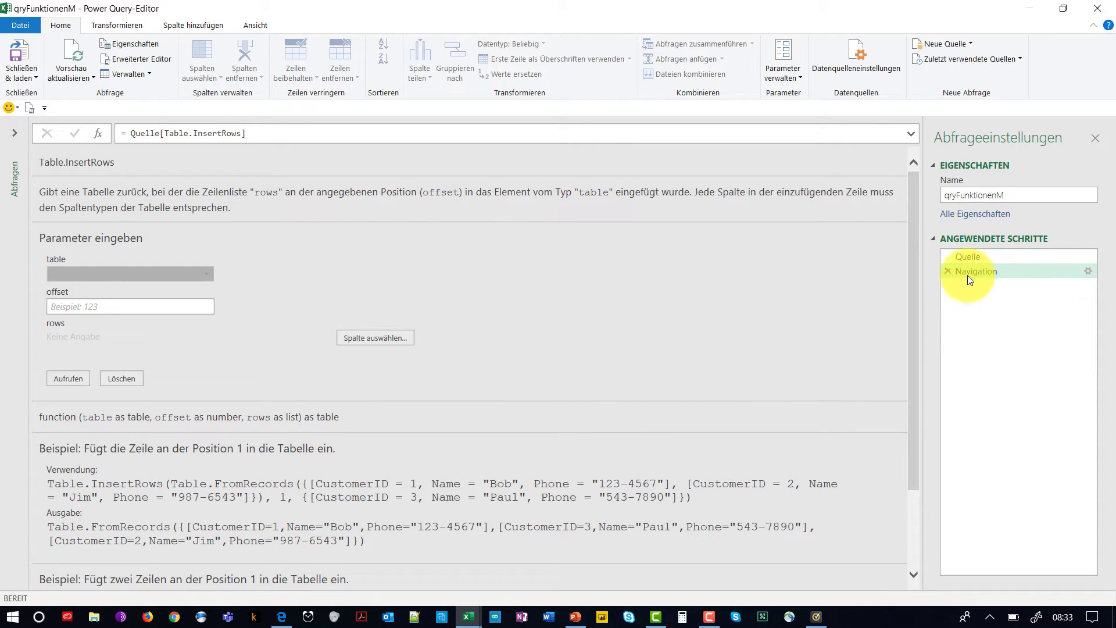
click(947, 270)
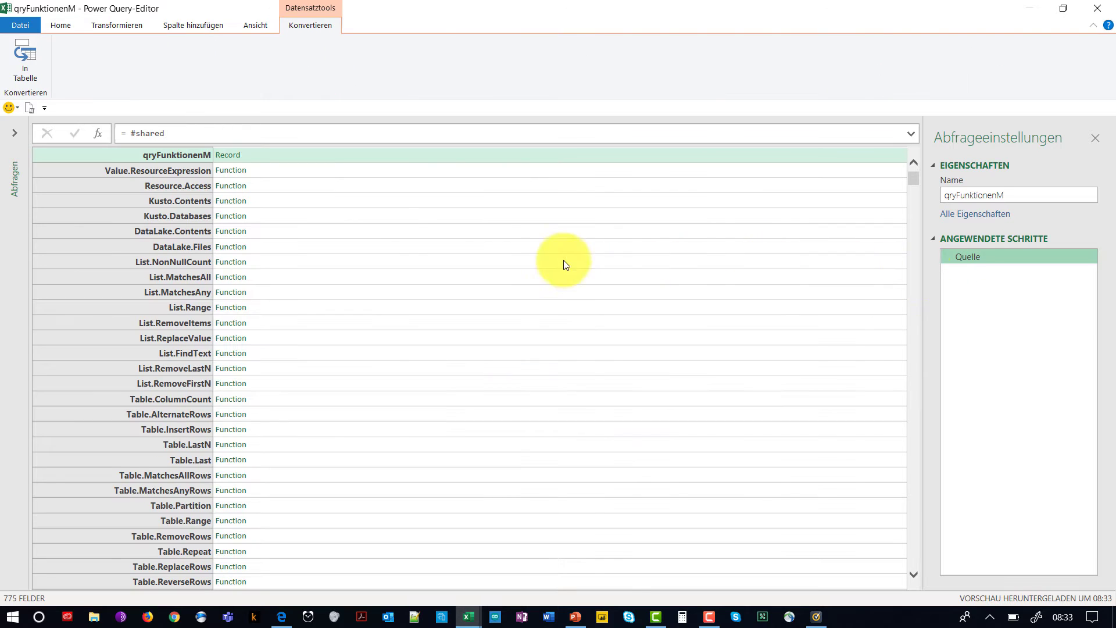
click(30, 65)
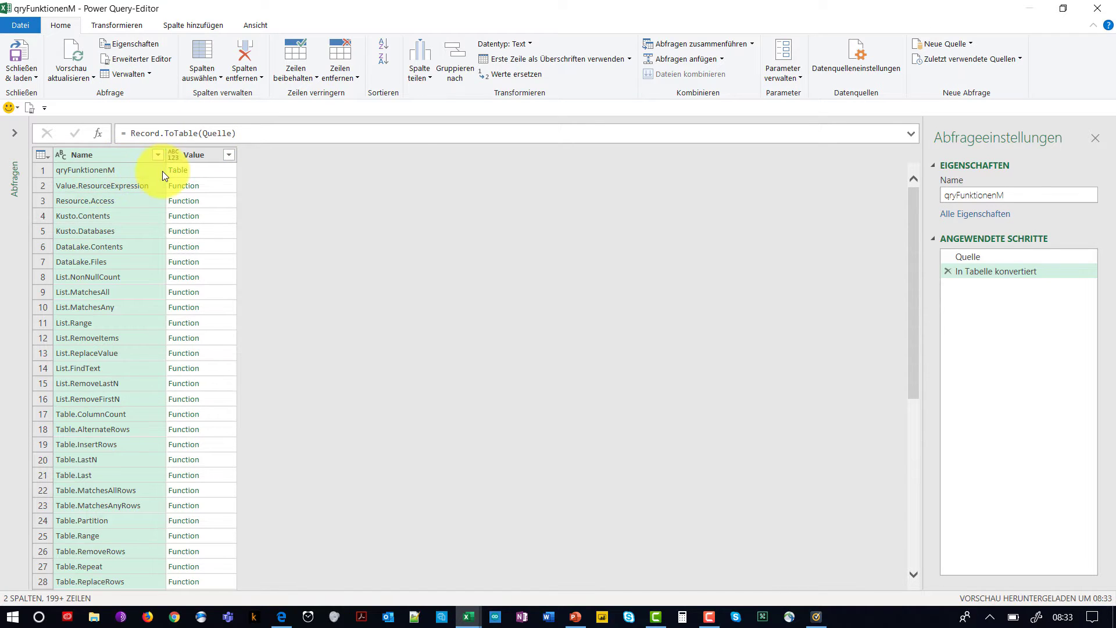
Step: Delete the Value column, promote the first row to headers, and load the 774 names to Excel
click(567, 59)
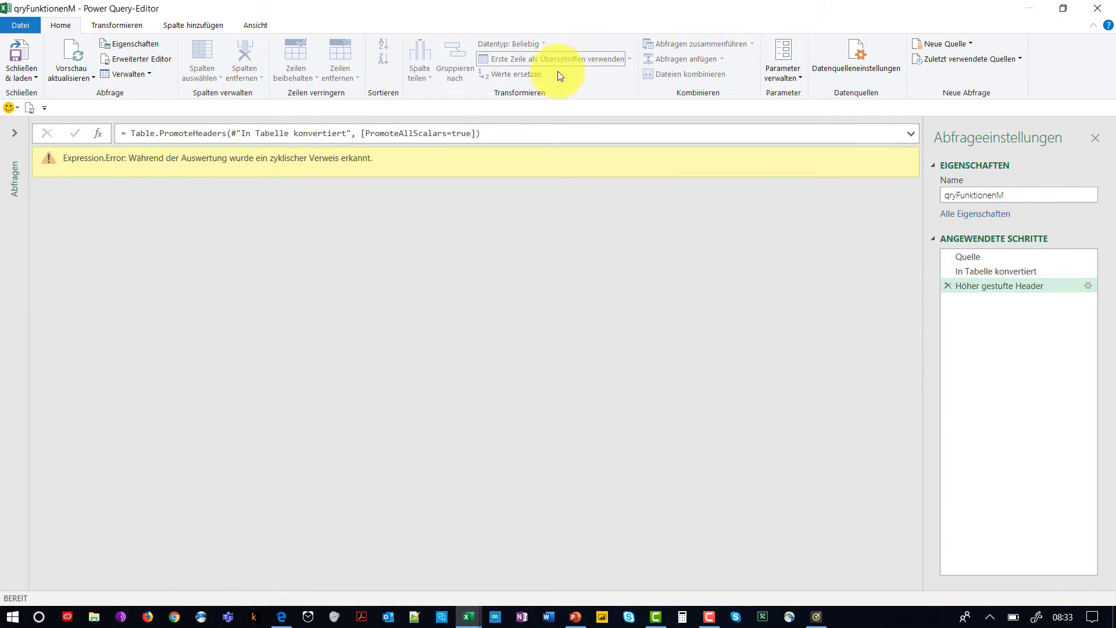
click(949, 286)
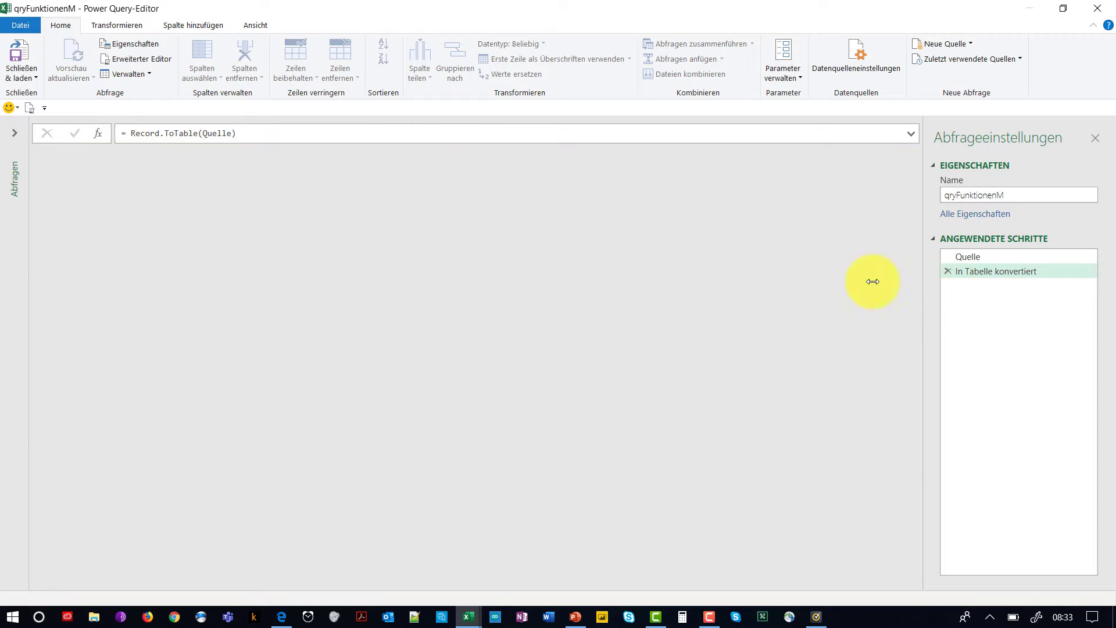
click(199, 155)
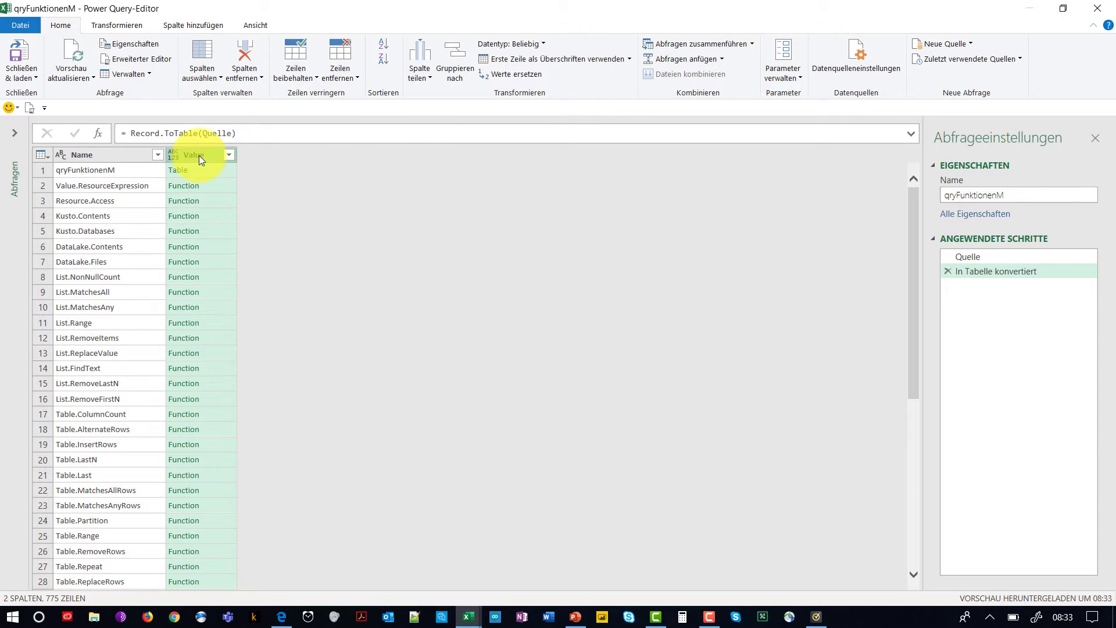
key(Delete)
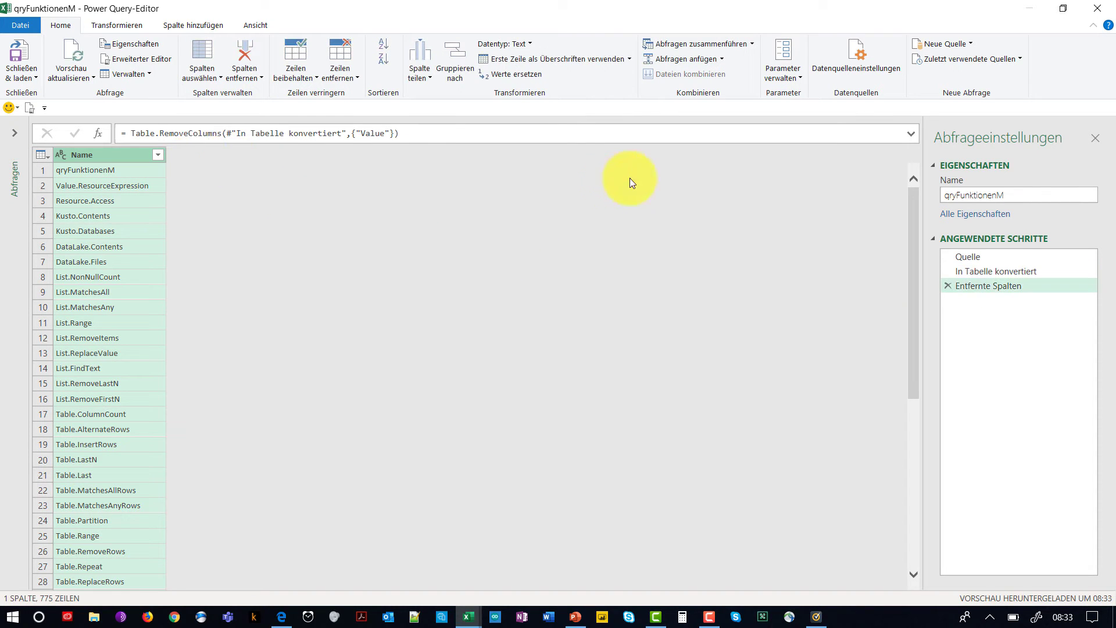
click(520, 58)
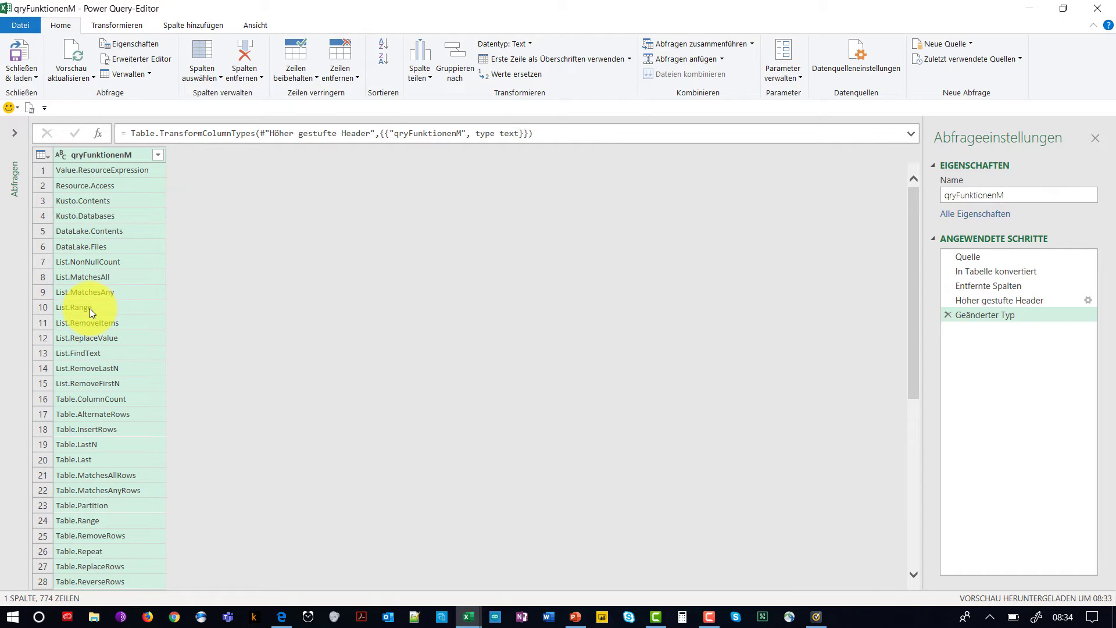
click(34, 54)
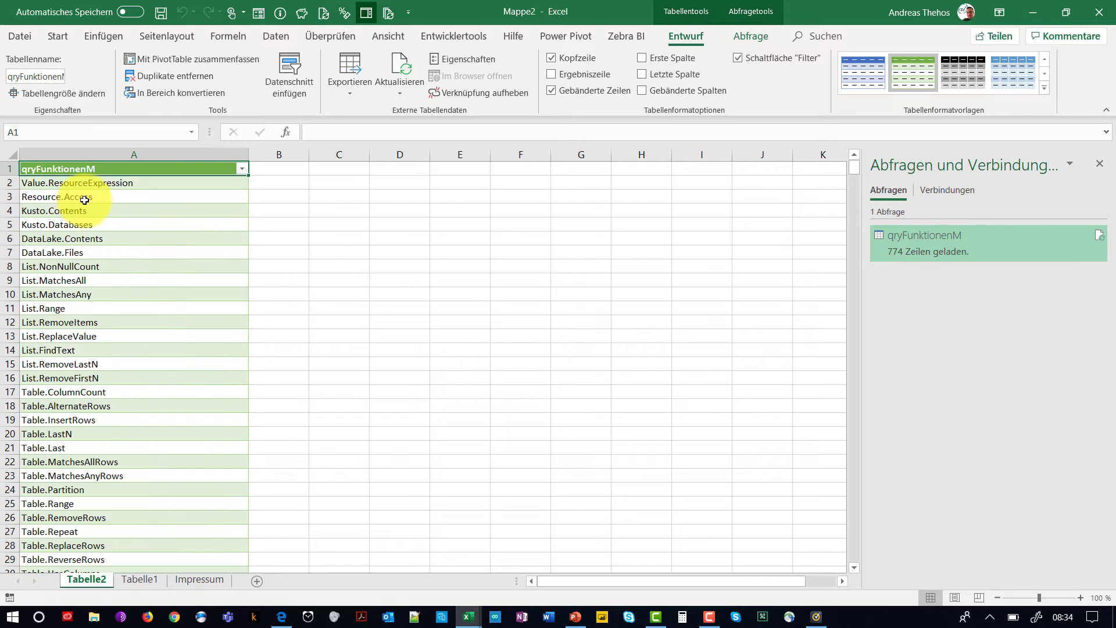
Step: Choose Bearbeiten from qryFunktionenM's right-click menu in the Queries pane
right_click(909, 246)
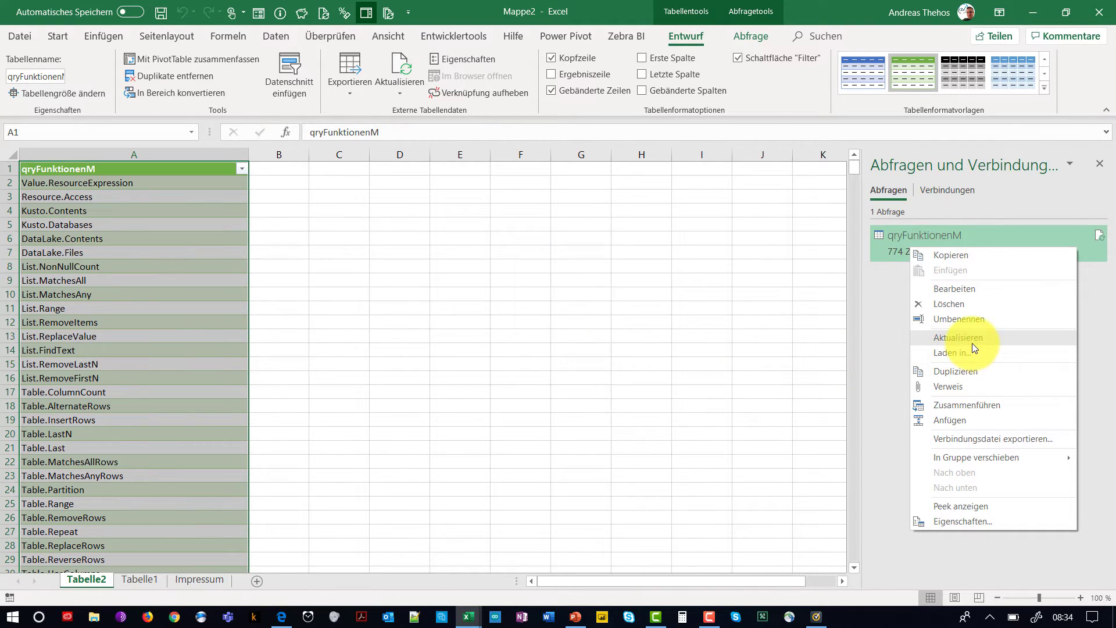
click(961, 288)
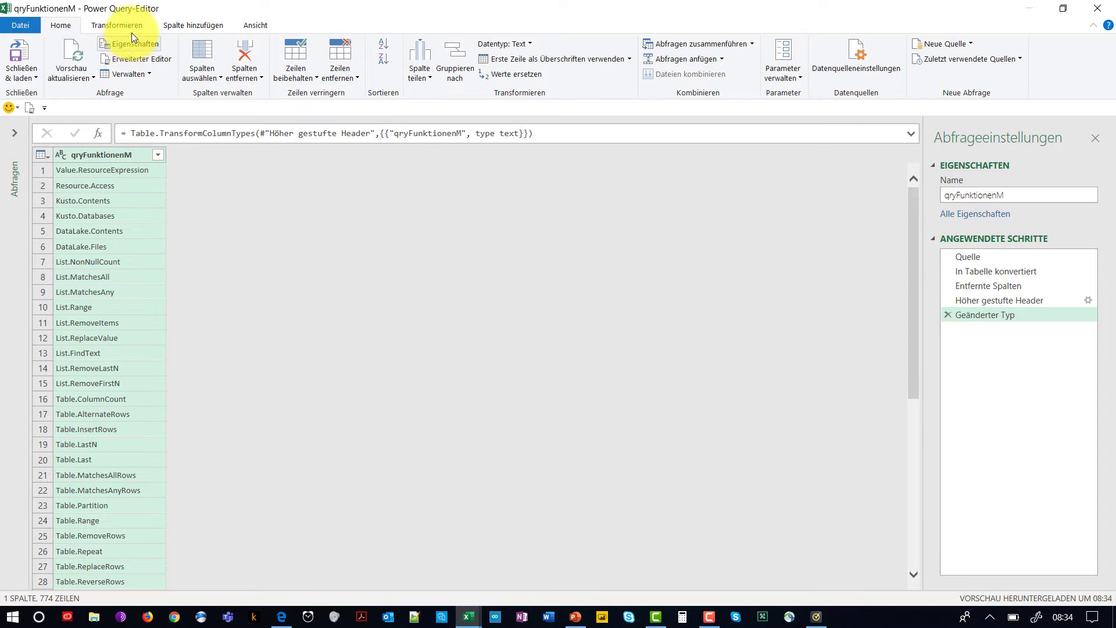
Step: Start a Column From Examples and enter row 1's Docs URL, with a hyphen replacing the dot
click(200, 27)
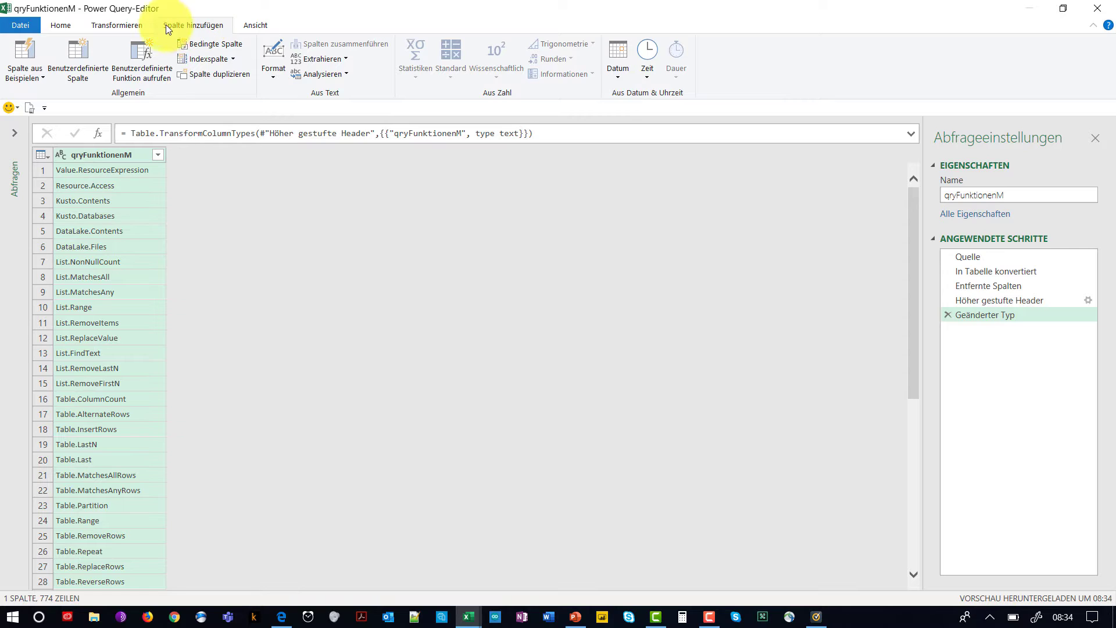
click(33, 52)
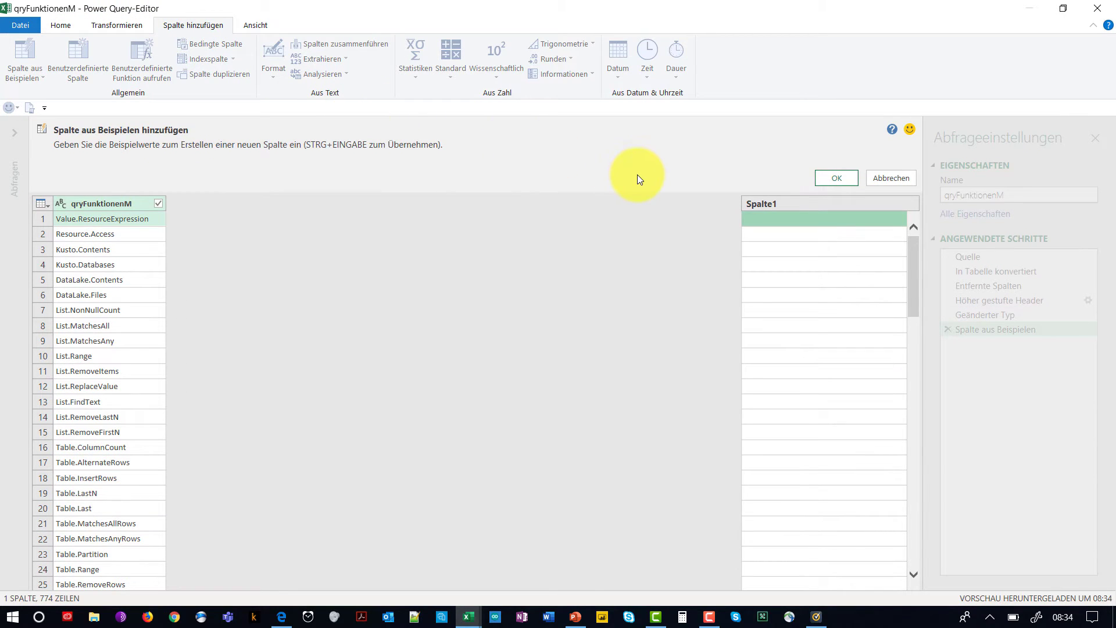
click(759, 219)
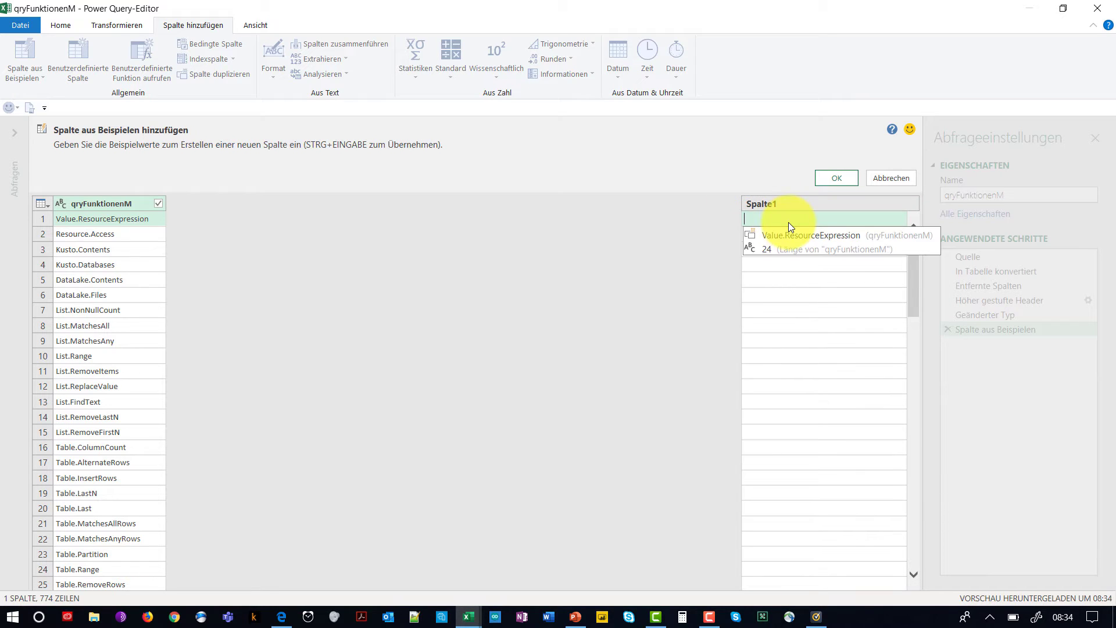
click(743, 276)
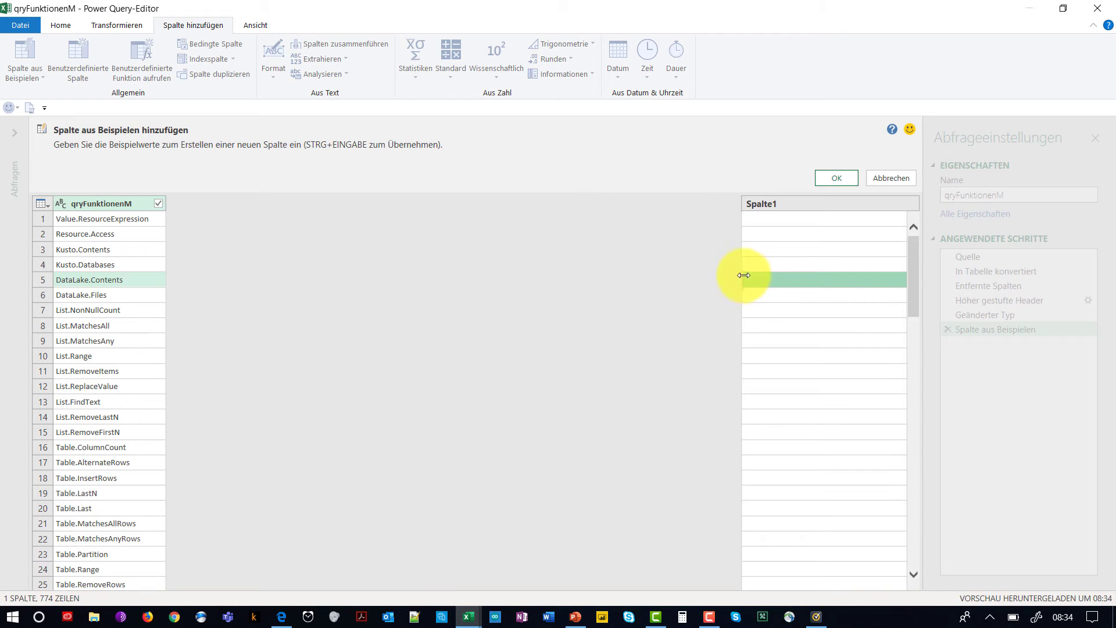
drag(483, 265, 485, 265)
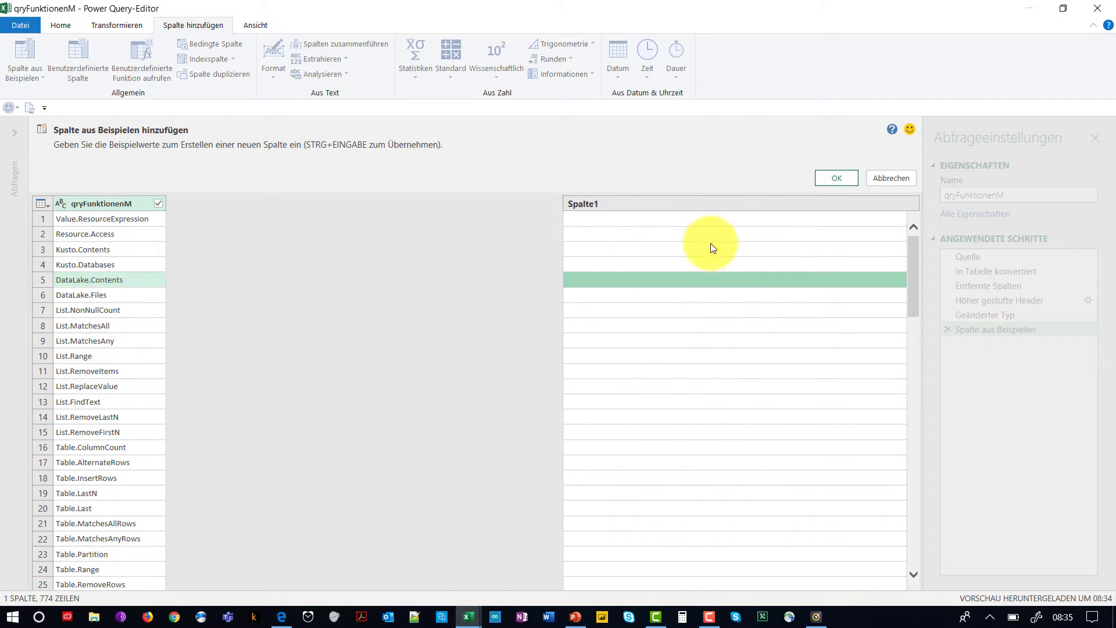
click(644, 221)
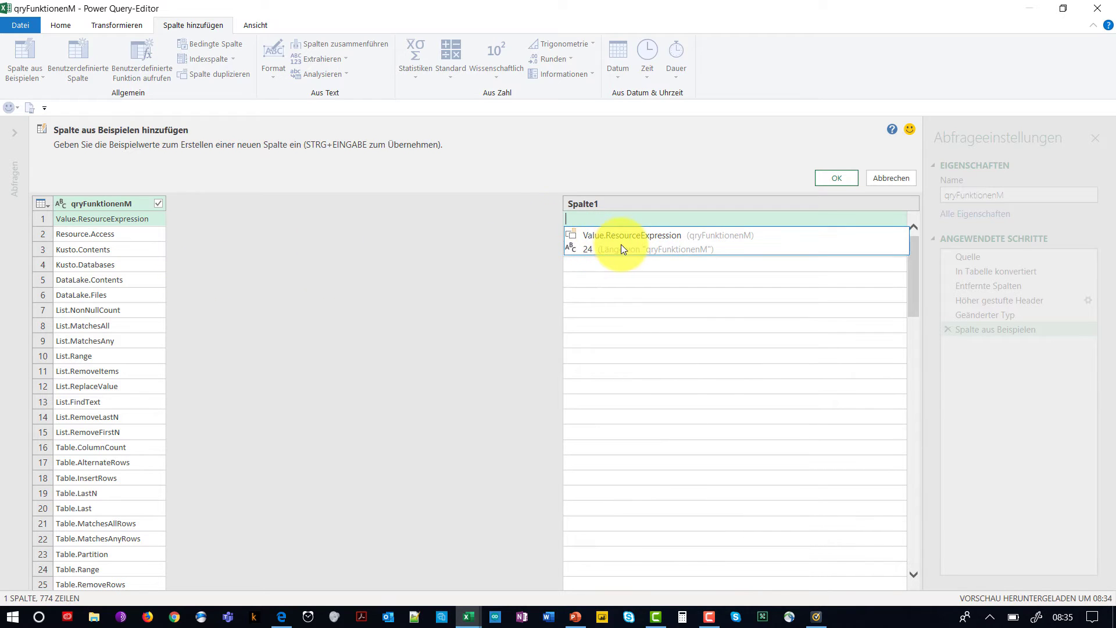
click(605, 240)
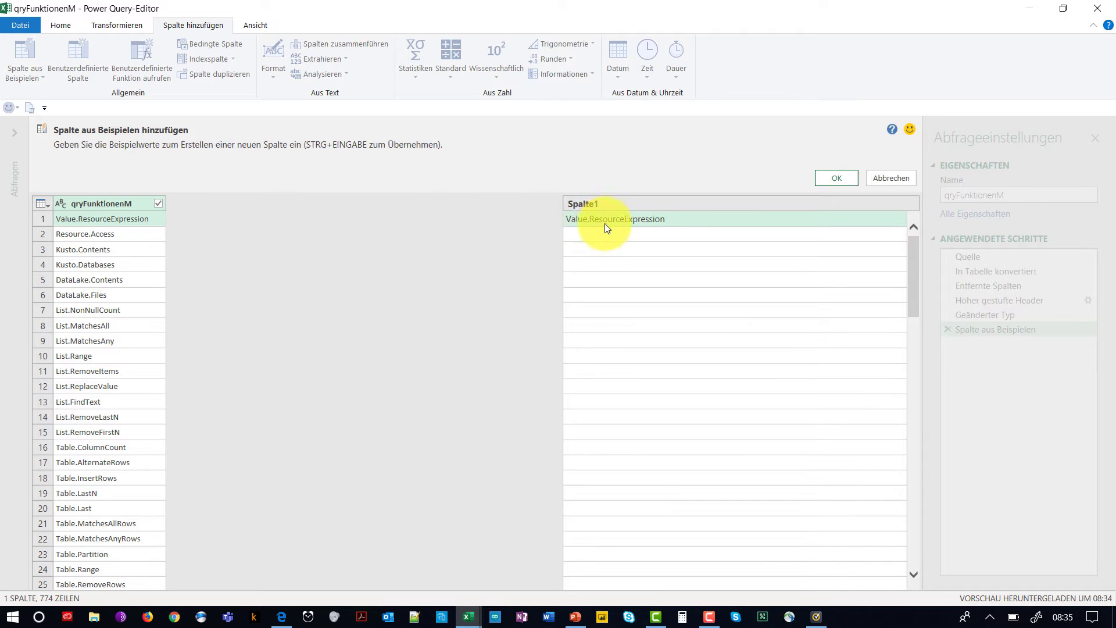
text(https://docs.microsoft.com/en-us/powerquery-m/)
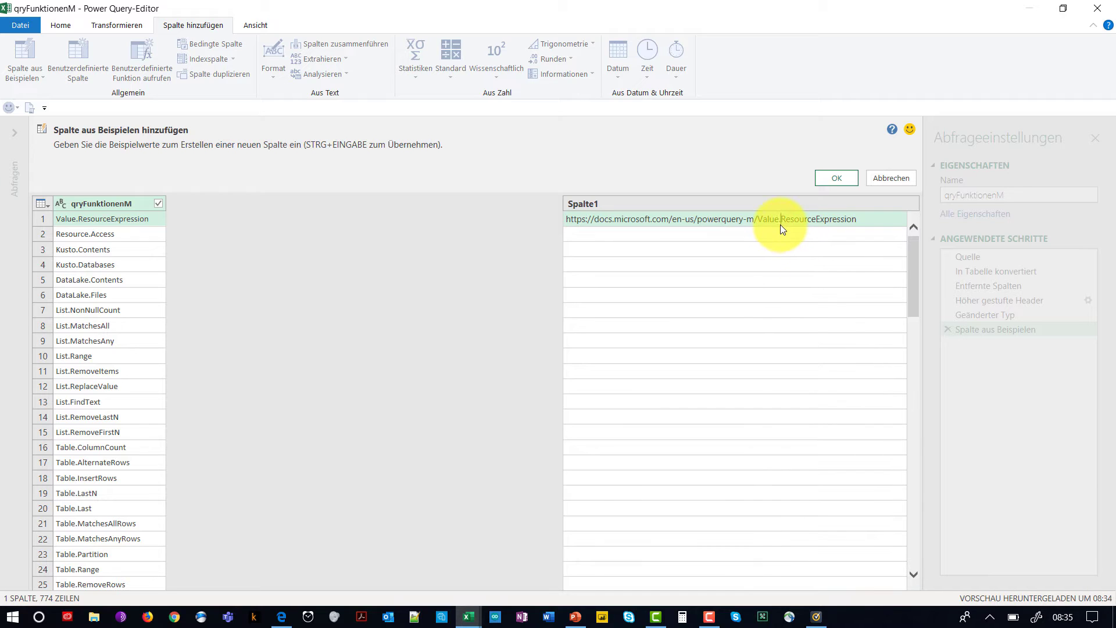
key(BackSpace)
text(-)
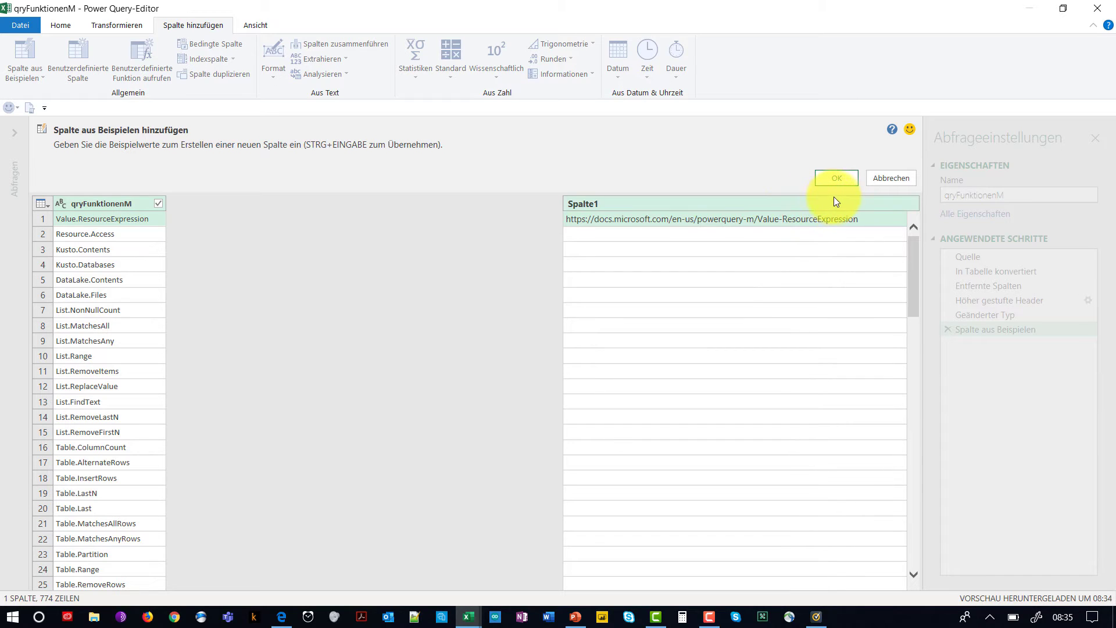
click(838, 180)
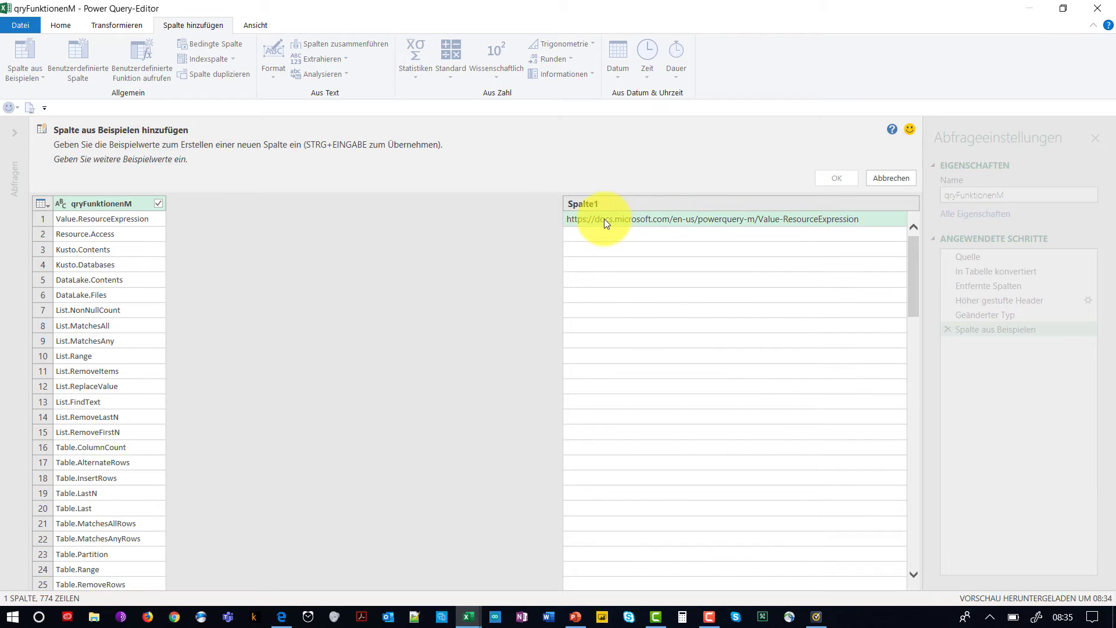
Step: Enter row 2's example URL ending Resource-Access and confirm so every row gets its URL
click(577, 235)
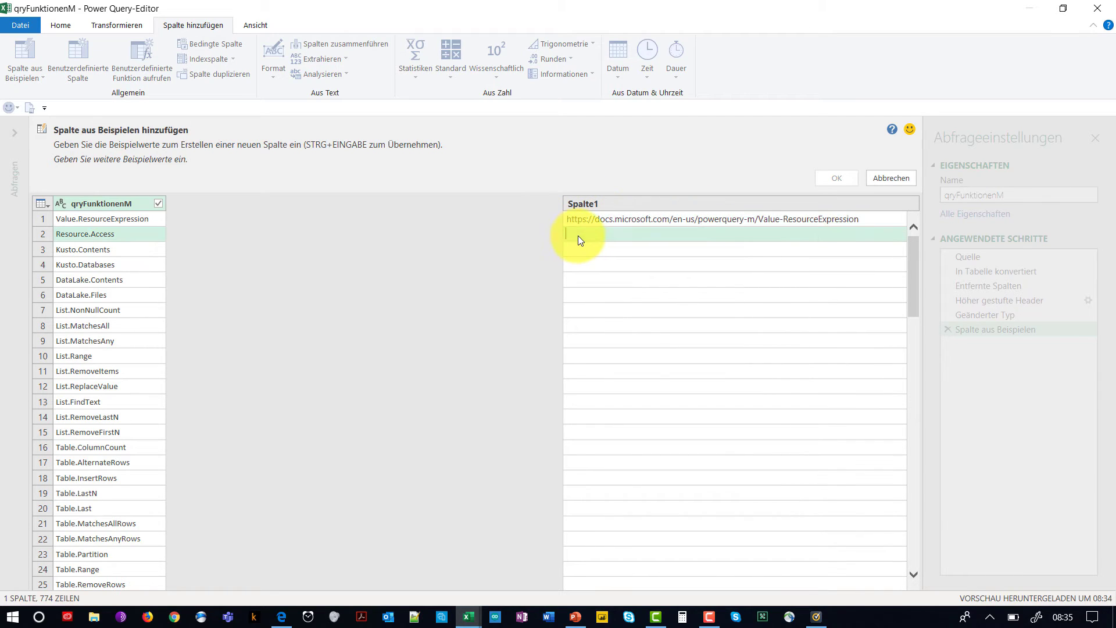
text(https://docs.microsoft.com/en-us/powerquery-m/)
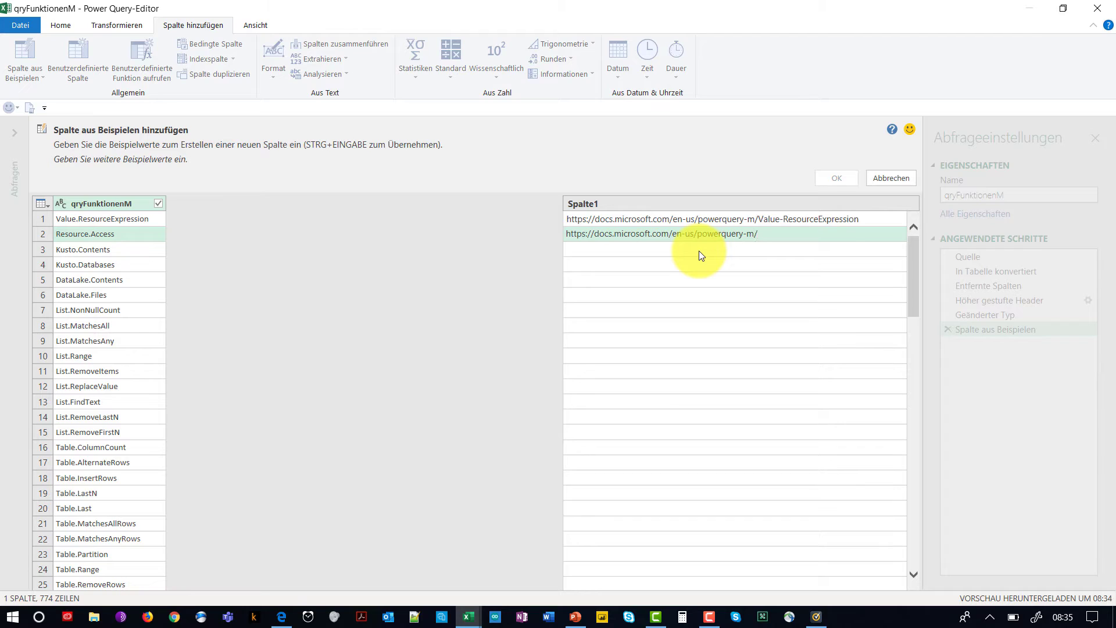
text(Res)
text(ource-a)
text(c)
key(BackSpace)
key(BackSpace)
text(Ac)
text(cess)
key(Return)
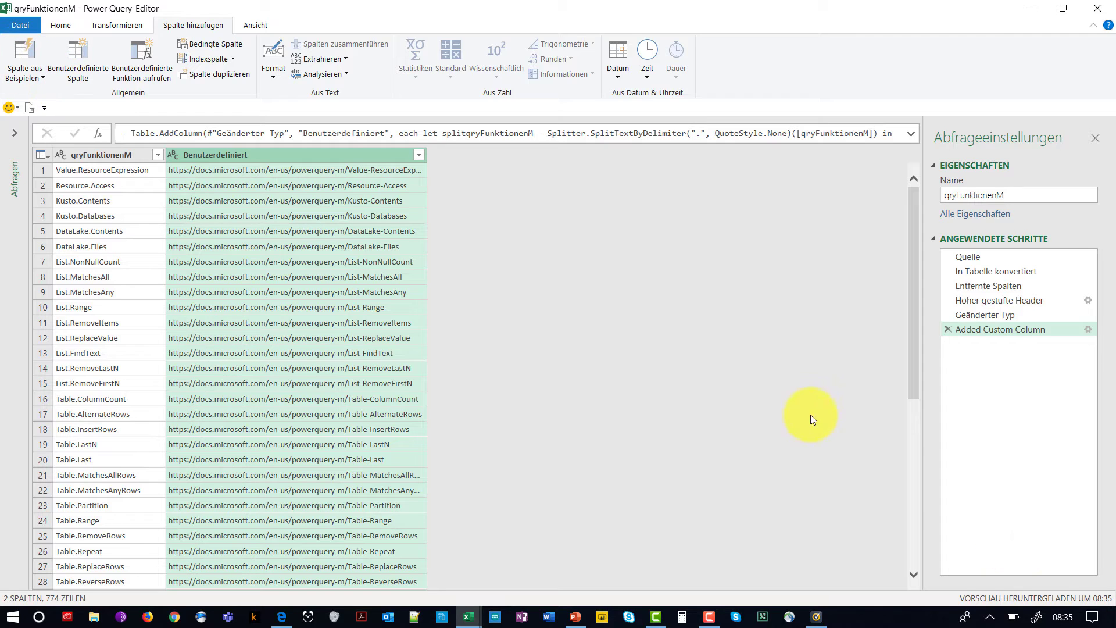
Step: Rename the new column to URL in the formula bar, then Close & Load to Tabelle2
double_click(357, 134)
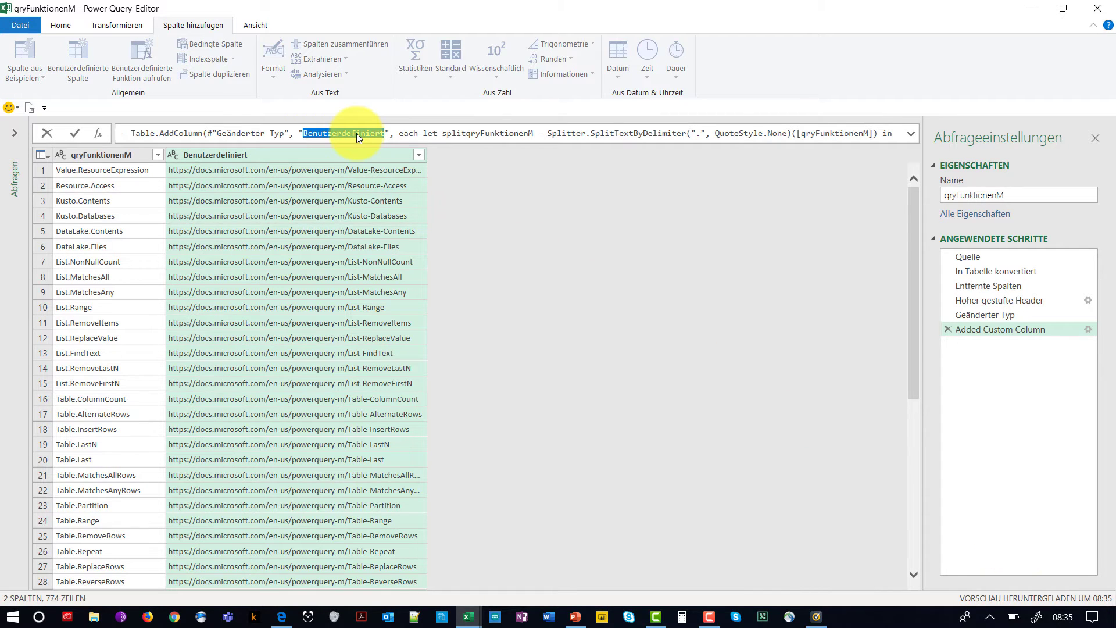
text(URL)
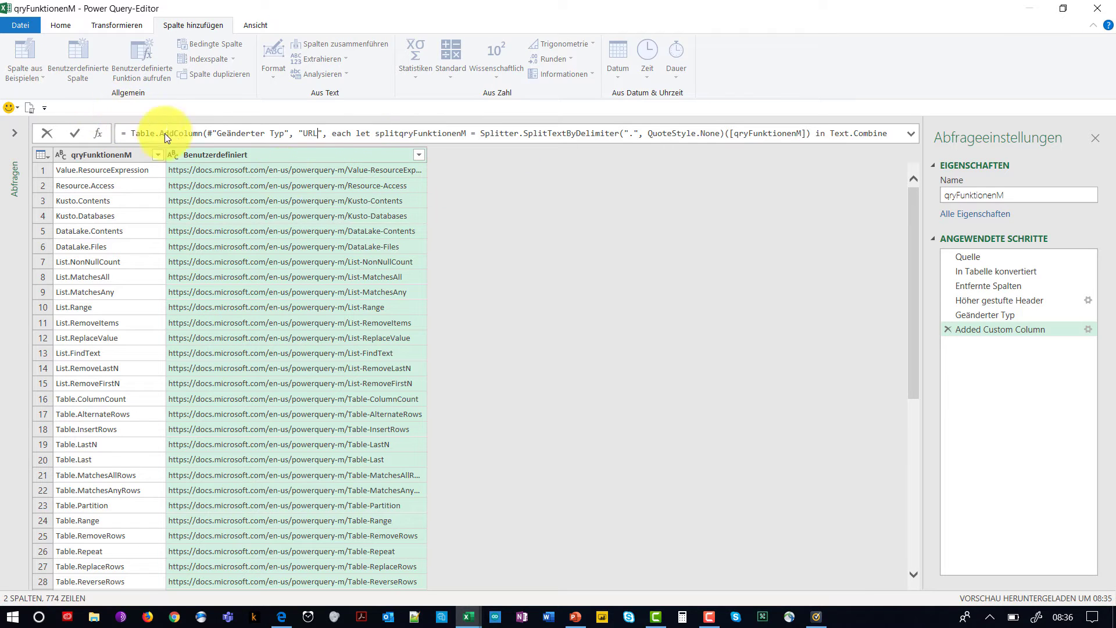
key(Return)
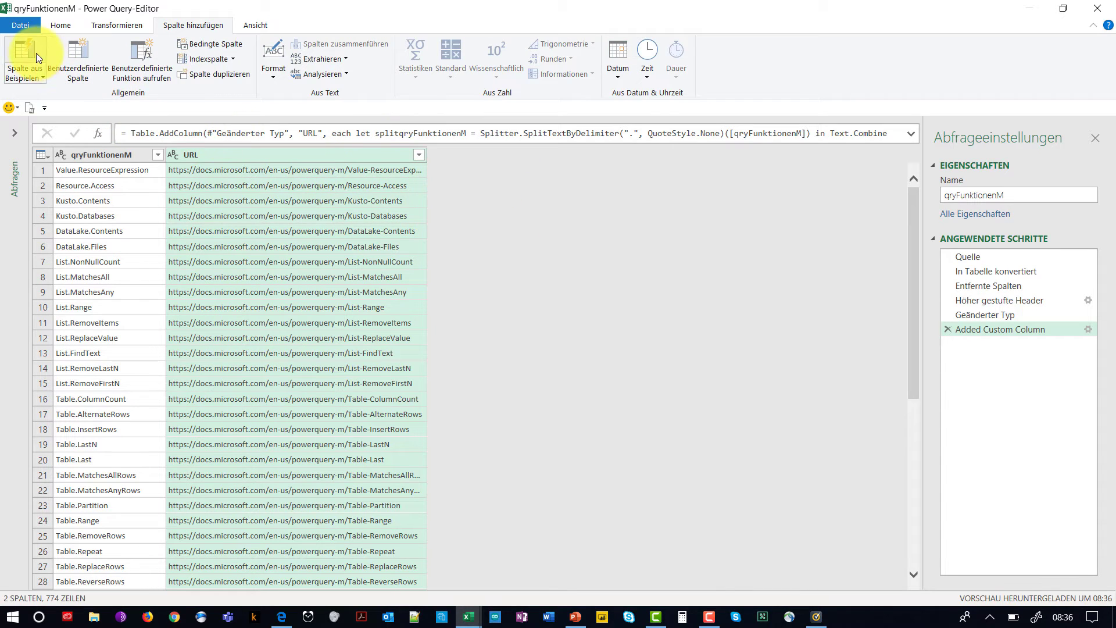
click(63, 29)
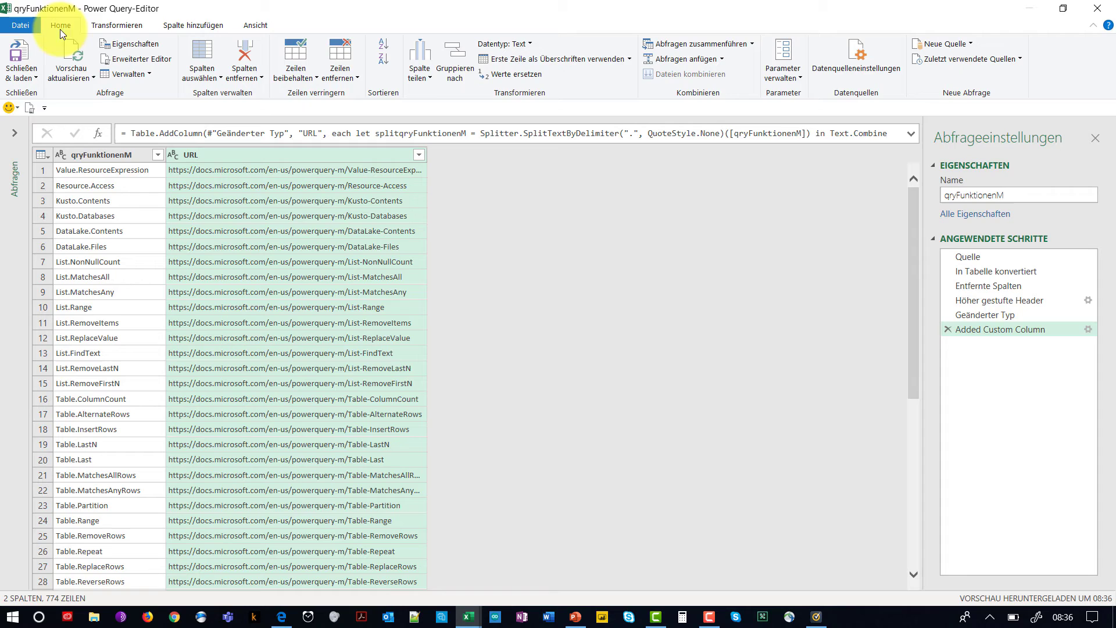
click(35, 52)
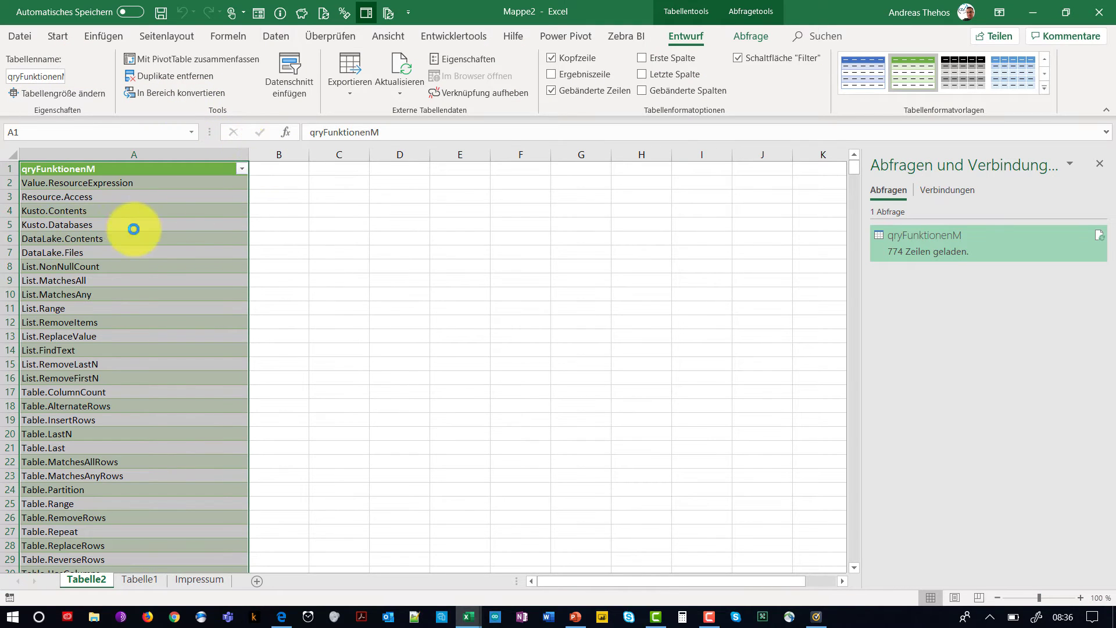
Step: Re-enter the List.Range, List.MatchesAll and List.MatchesAny URL cells so they become live links
double_click(314, 308)
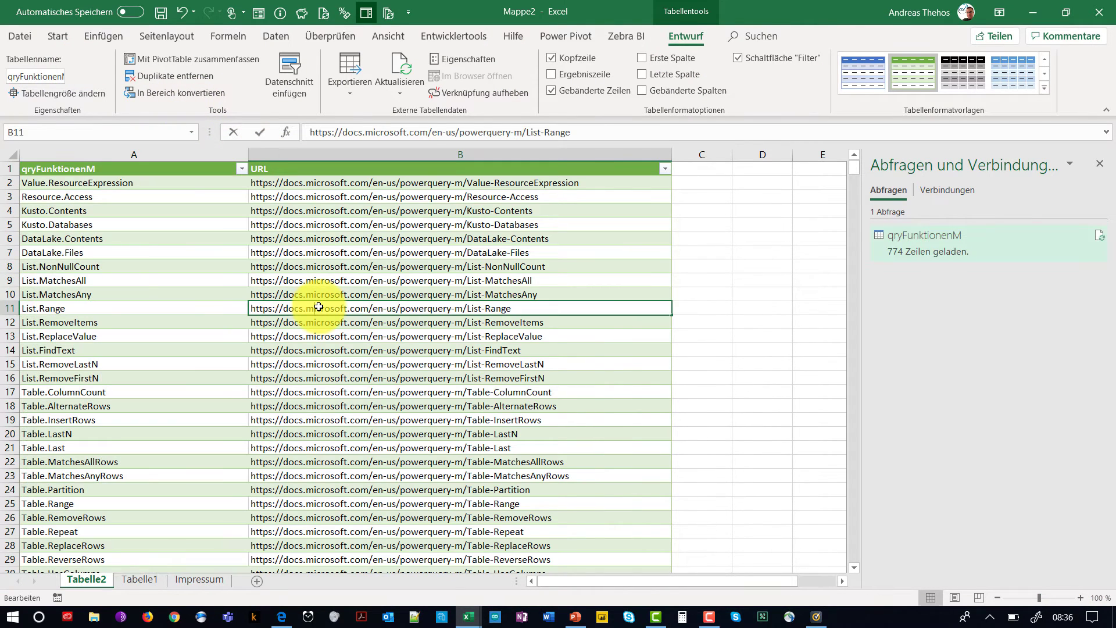
double_click(550, 284)
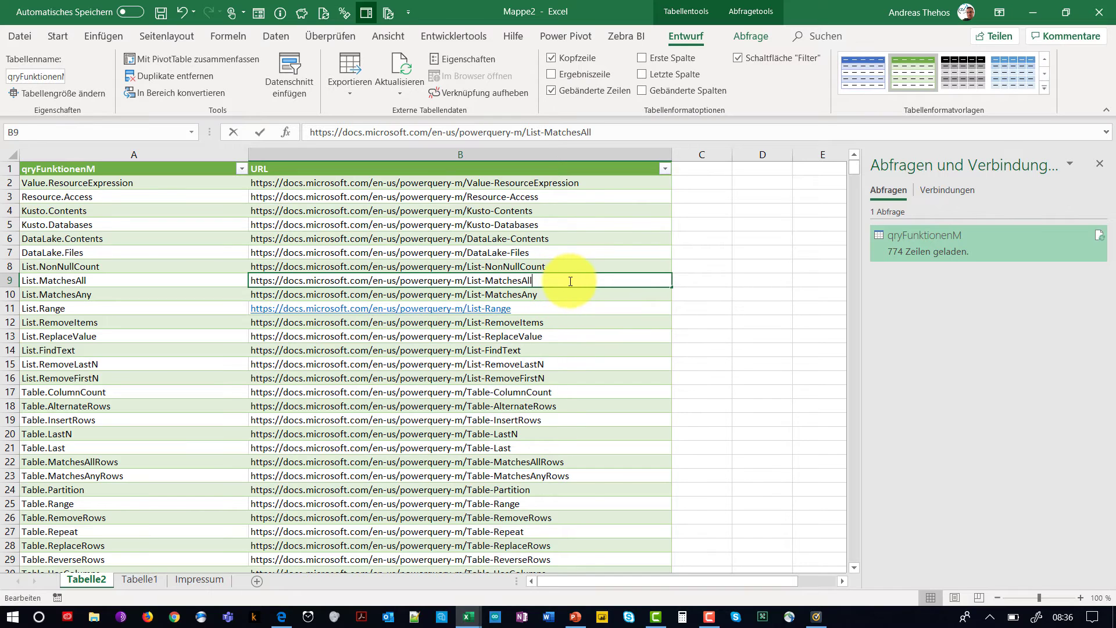
key(Return)
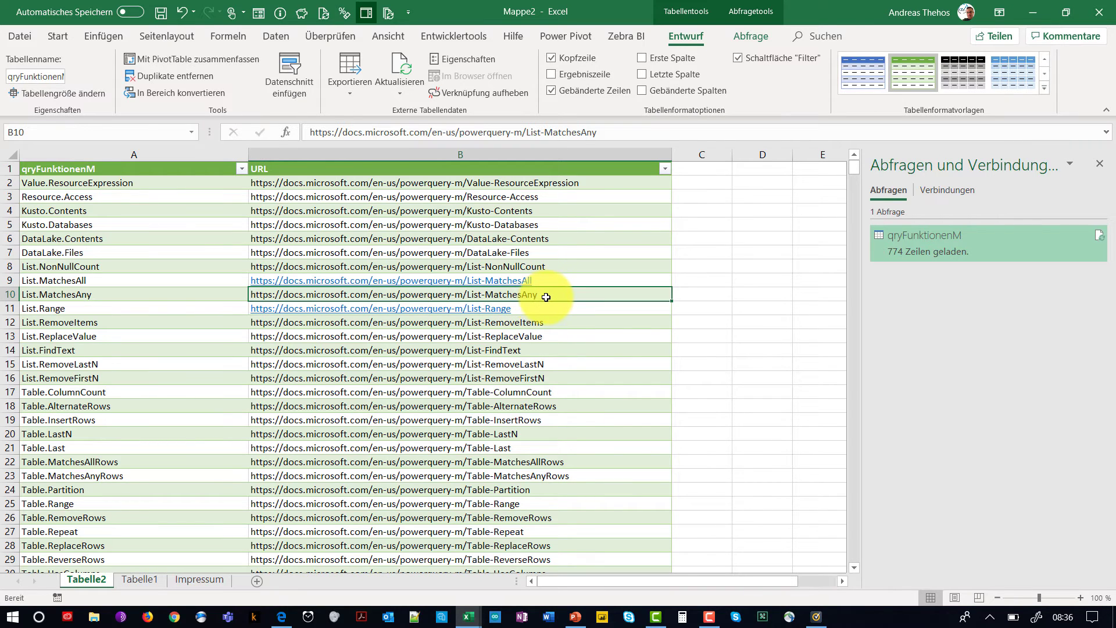
click(555, 270)
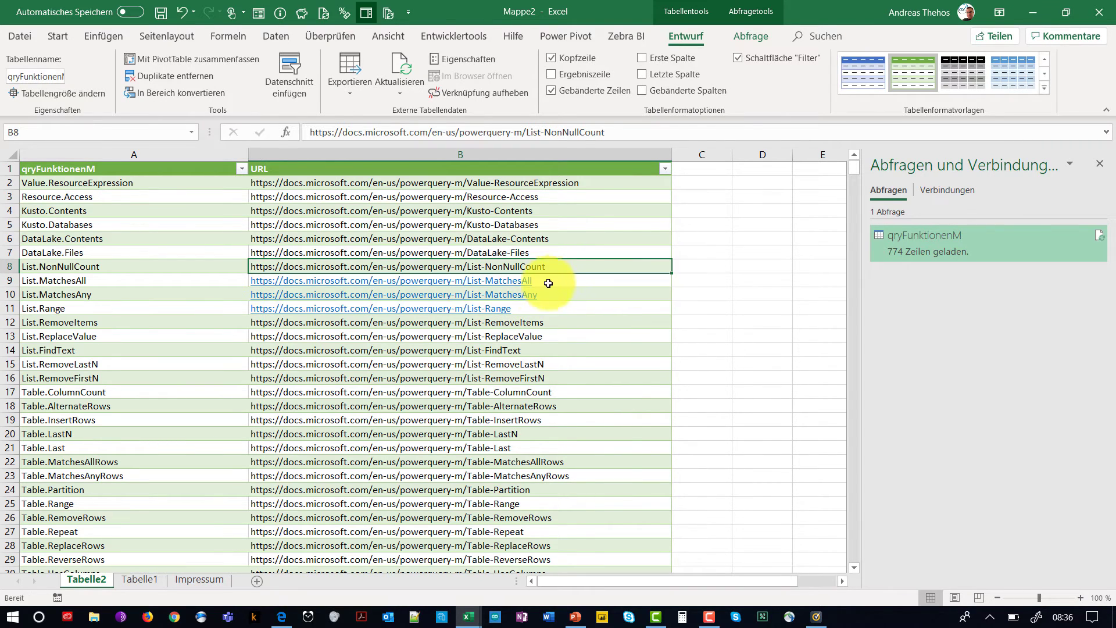
Step: Follow the List.MatchesAny link to its Docs page, close it and return to Mappe2
click(515, 300)
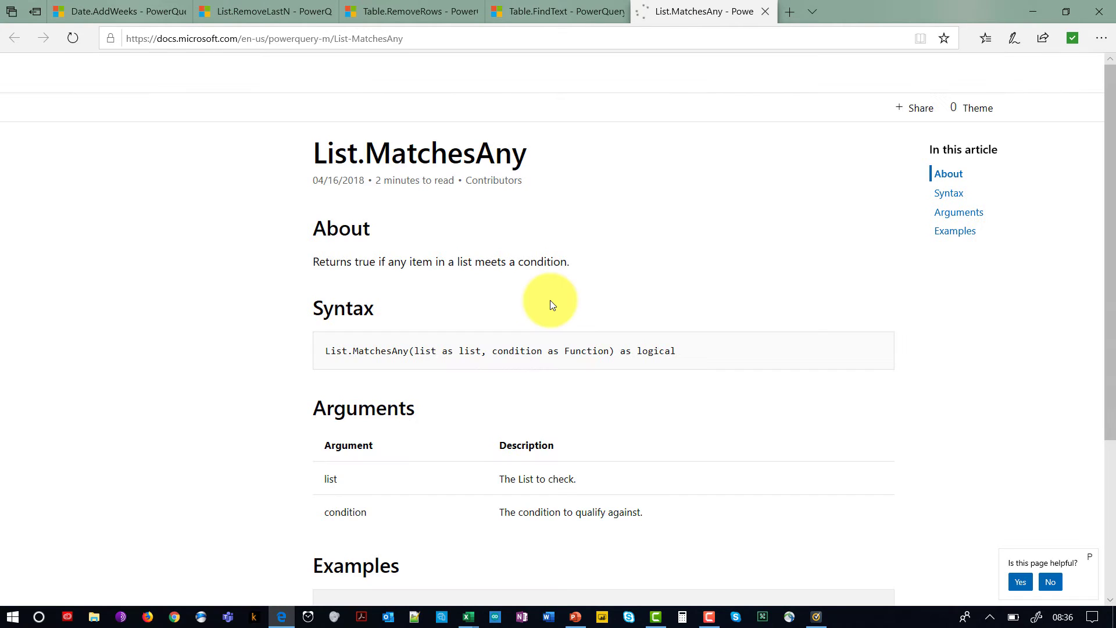
click(765, 12)
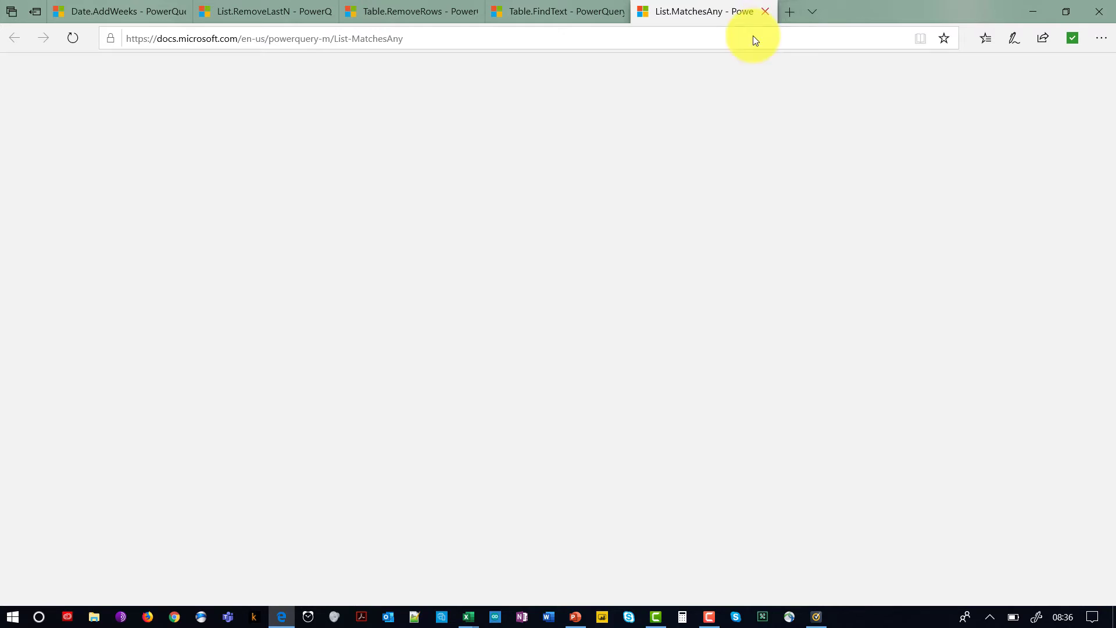
click(575, 617)
mouse_move(468, 618)
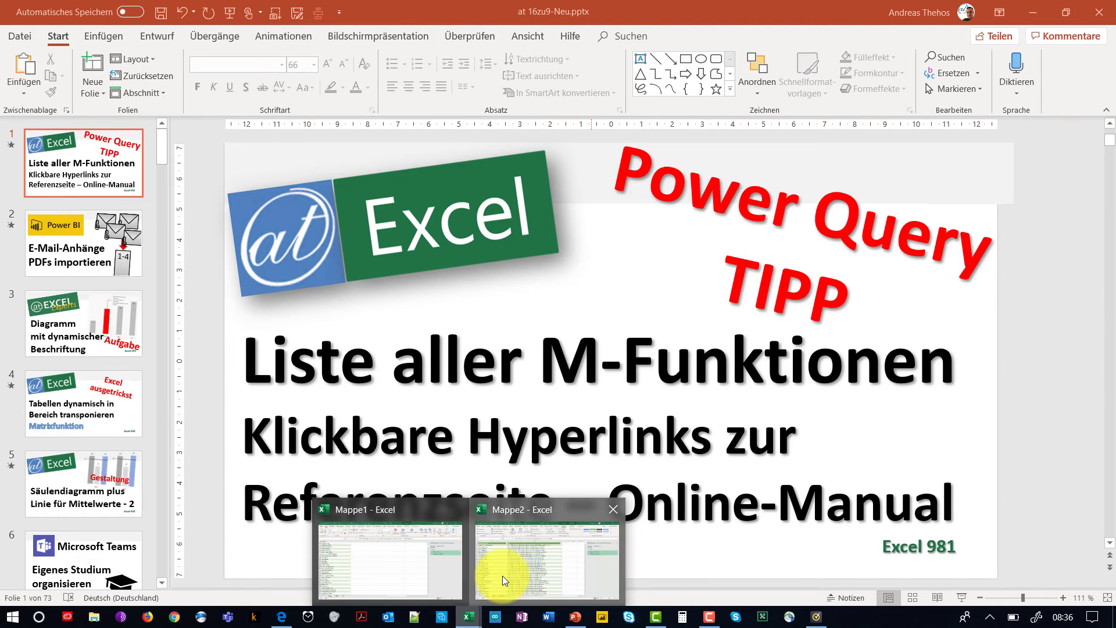
click(502, 575)
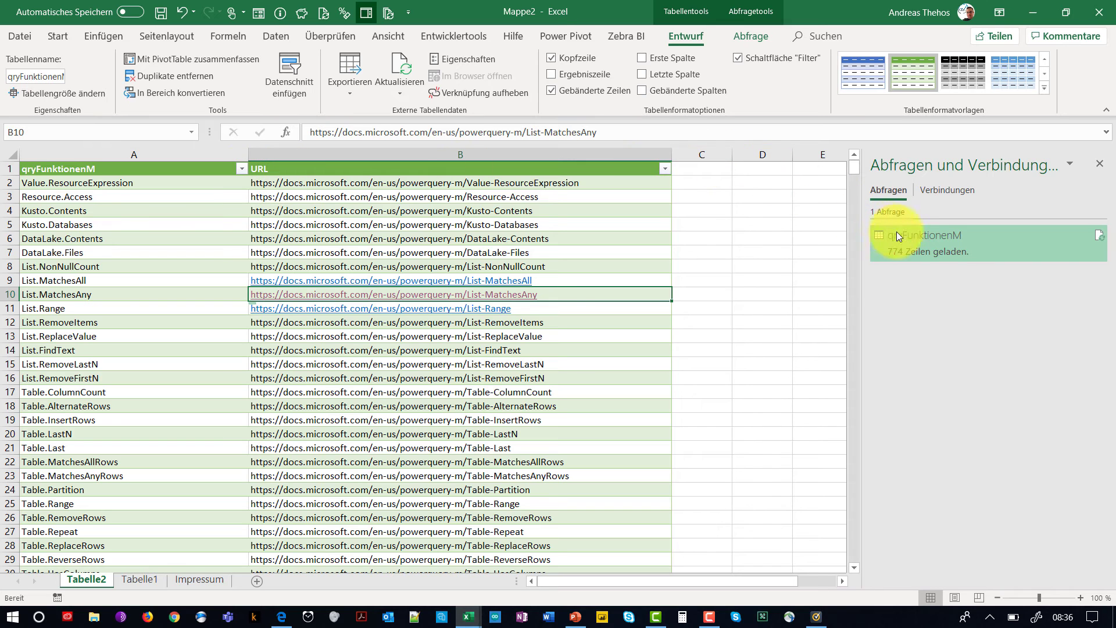
Step: Choose Bearbeiten on qryFunktionenM in the Queries & Connections pane
right_click(915, 240)
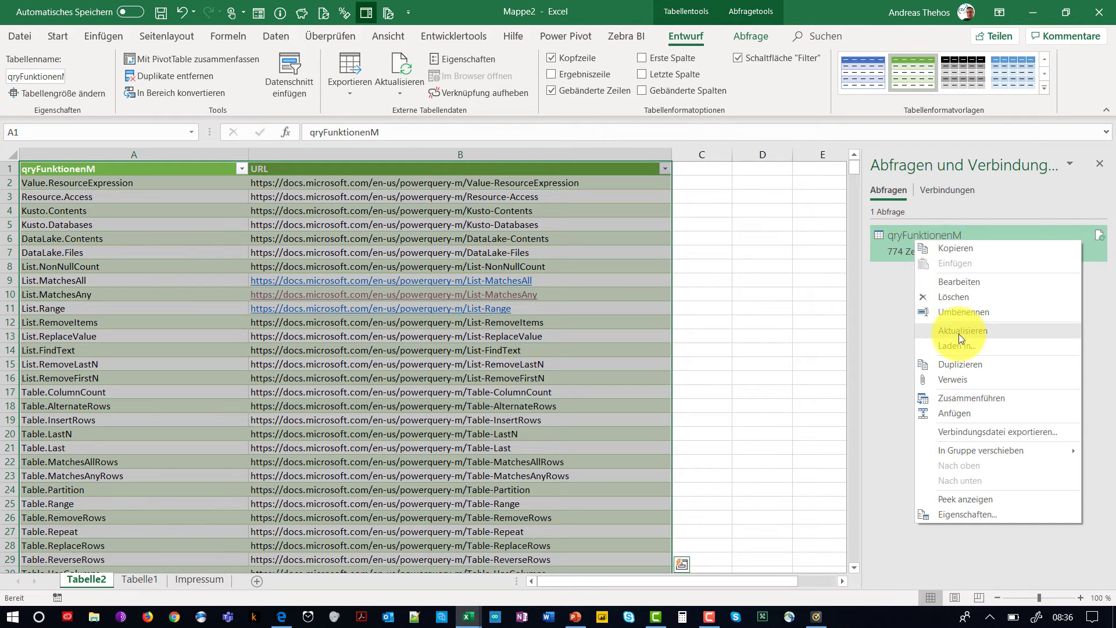
click(957, 282)
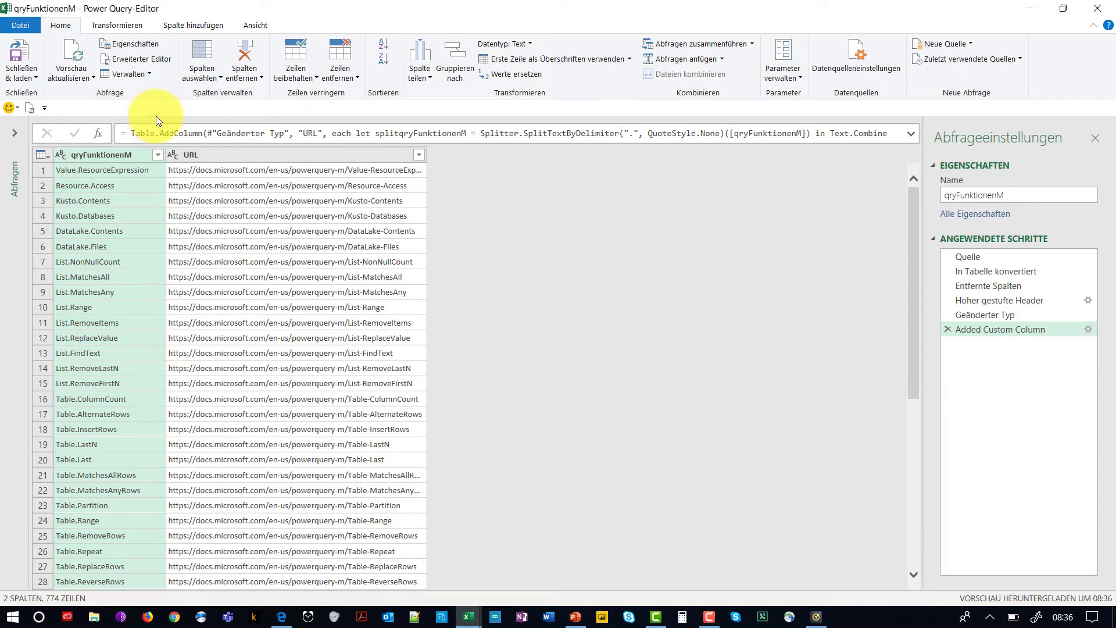
Step: Add a column from examples named Hyperlink, accepting the URL suggestion as row 1
click(188, 28)
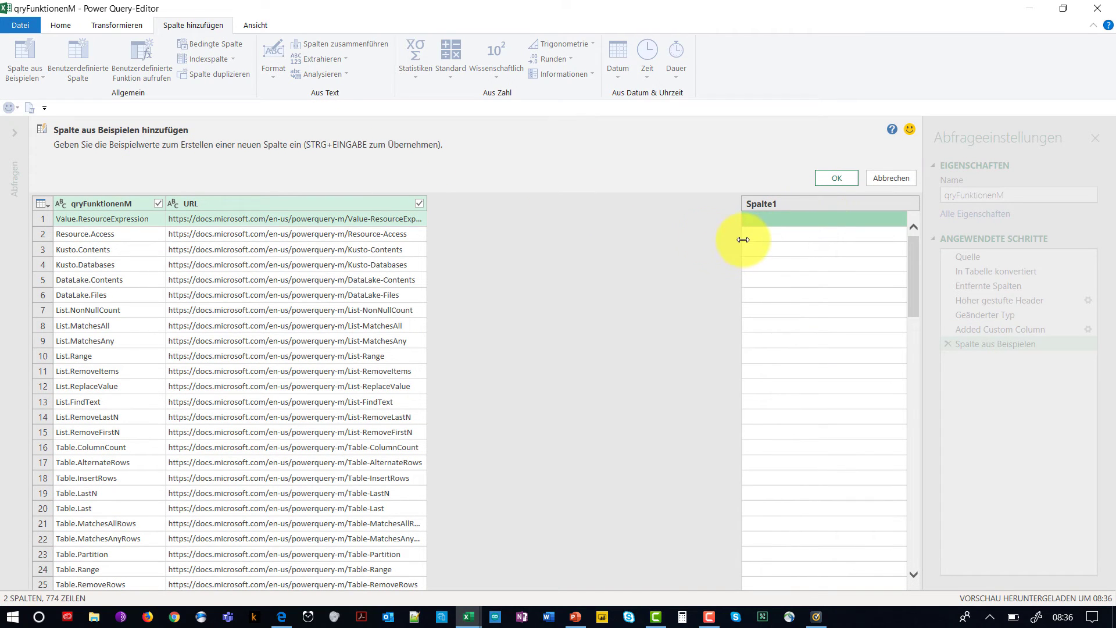
drag(742, 238, 562, 225)
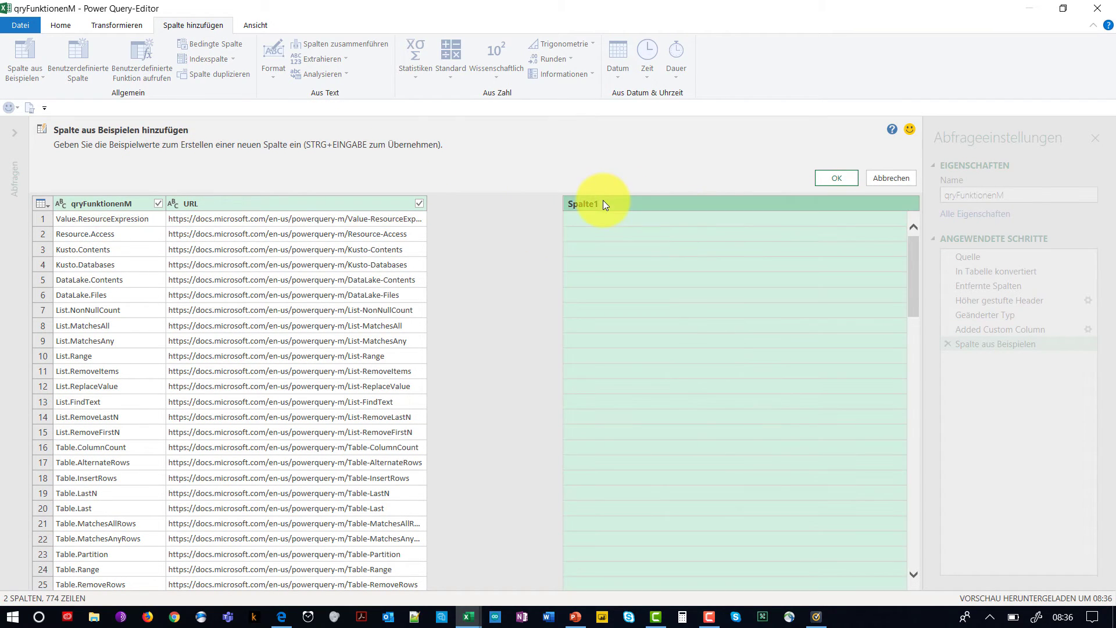
double_click(602, 203)
text(Hyperlink)
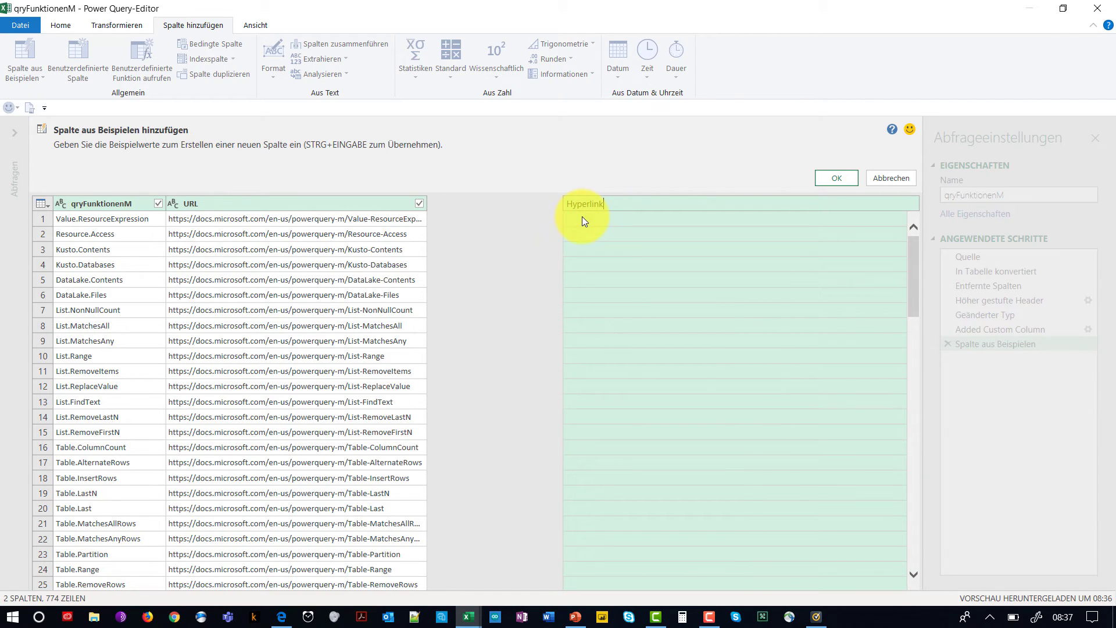
click(581, 217)
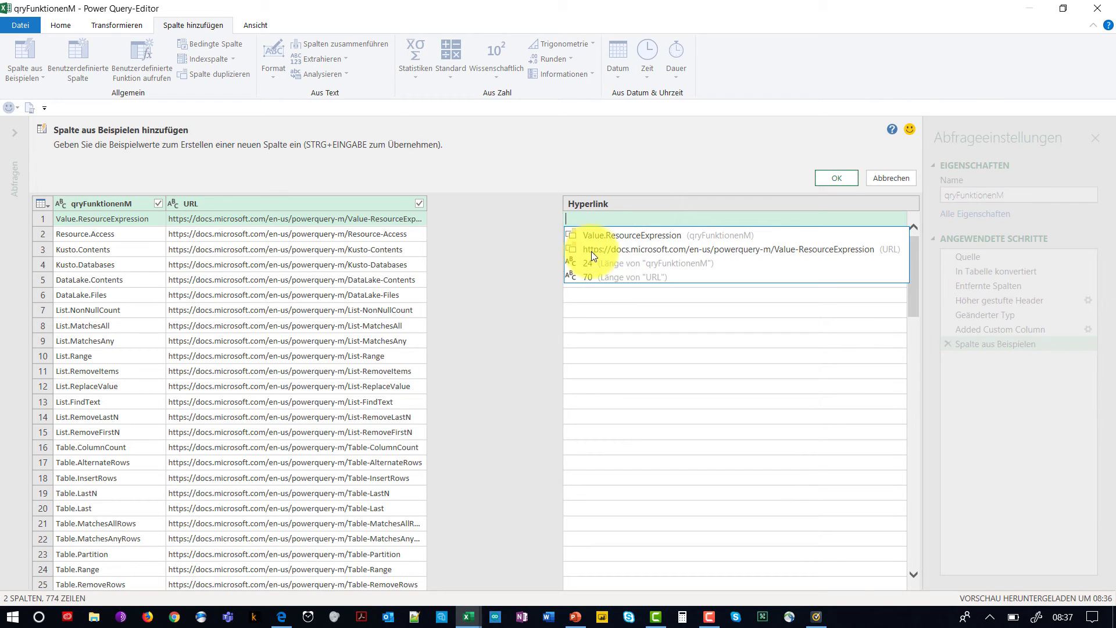
click(623, 248)
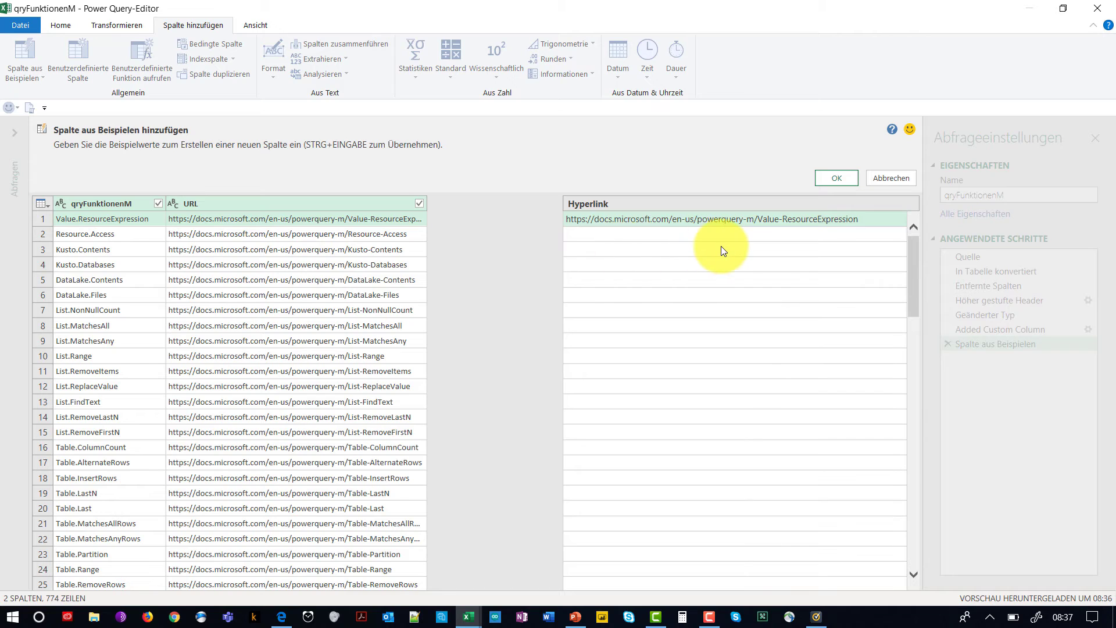
Step: Wrap the row-1 example URL in quotes, followed by a semicolon
text(")
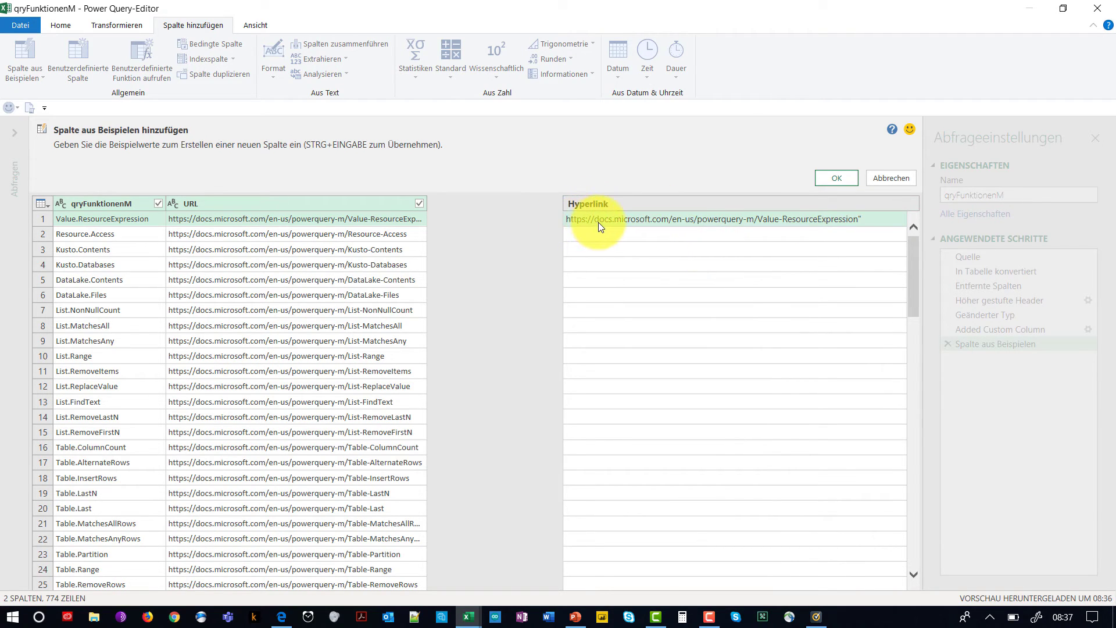
key(Home)
text(")
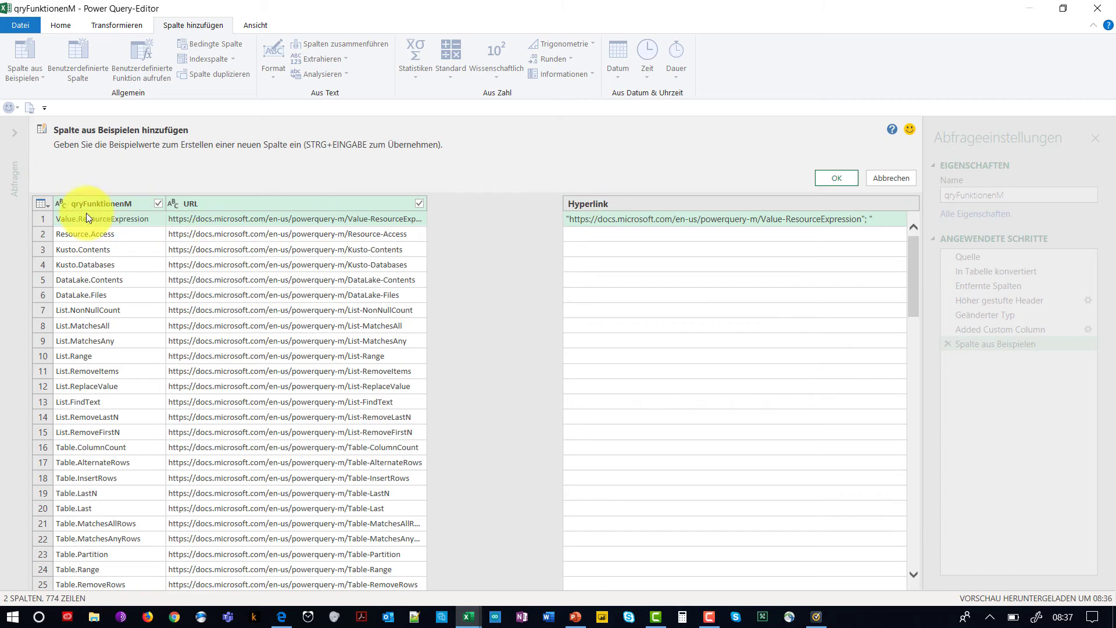
double_click(880, 218)
click(883, 217)
right_click(879, 219)
key(Escape)
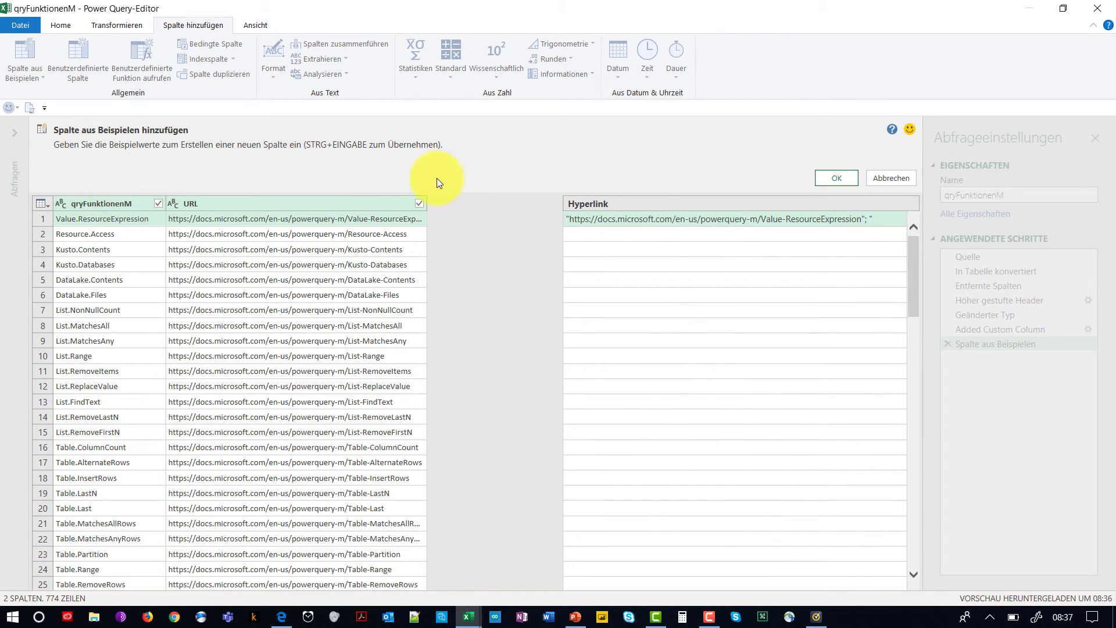
Step: Append "Value.ResourceExpression") after the URL in the row-1 example
click(880, 221)
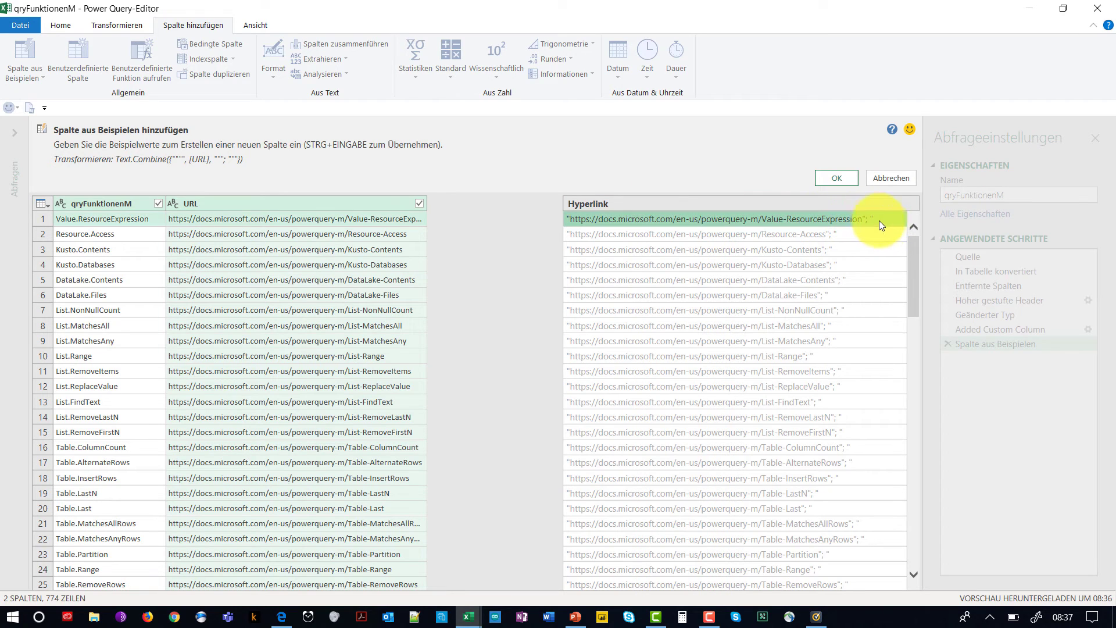
click(877, 219)
text(Value)
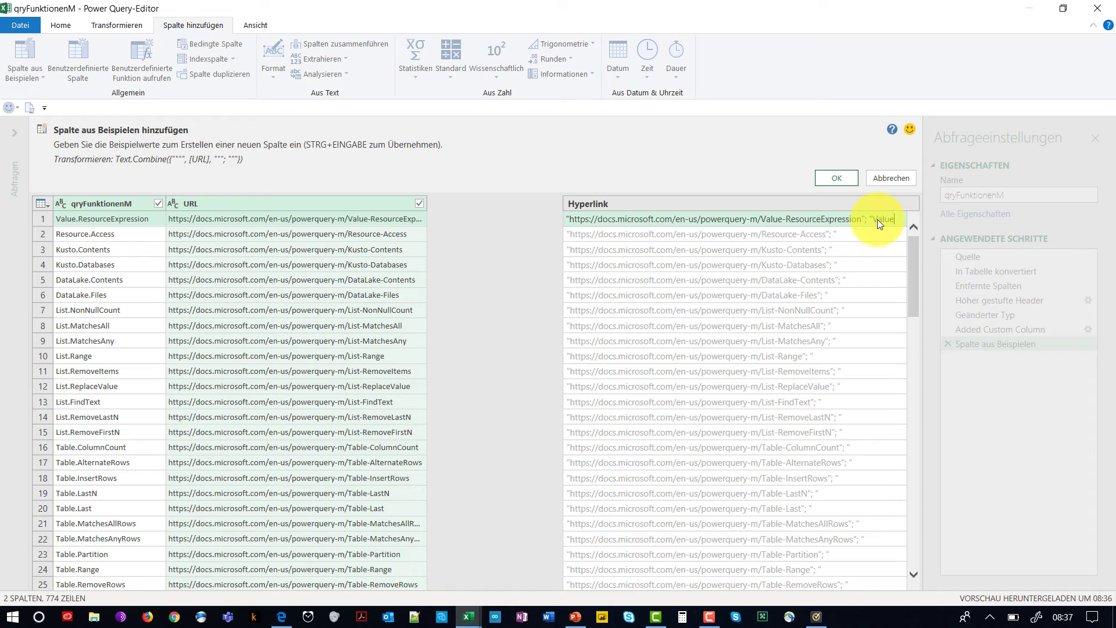
text(.Ress)
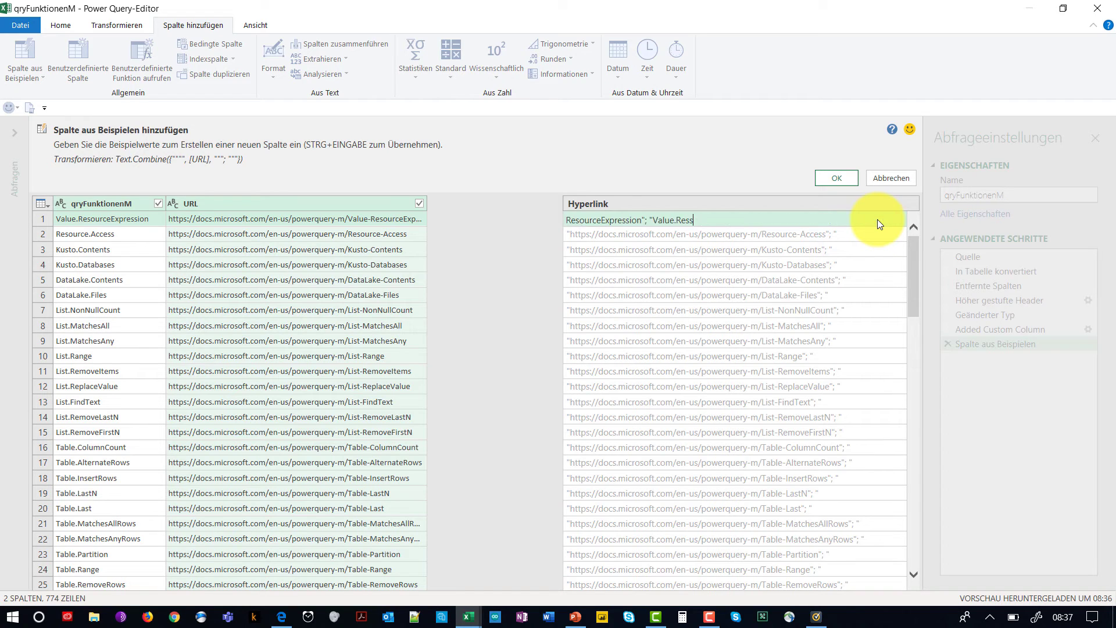
text(ource)
key(BackSpace)
key(BackSpace)
key(BackSpace)
key(BackSpace)
key(BackSpace)
key(BackSpace)
key(BackSpace)
text(source)
text(Expressi)
text(on)
text(")
text())
Step: Prefix the row-1 example with =HYPERLINK( before the quoted URL
drag(762, 218, 563, 211)
click(570, 217)
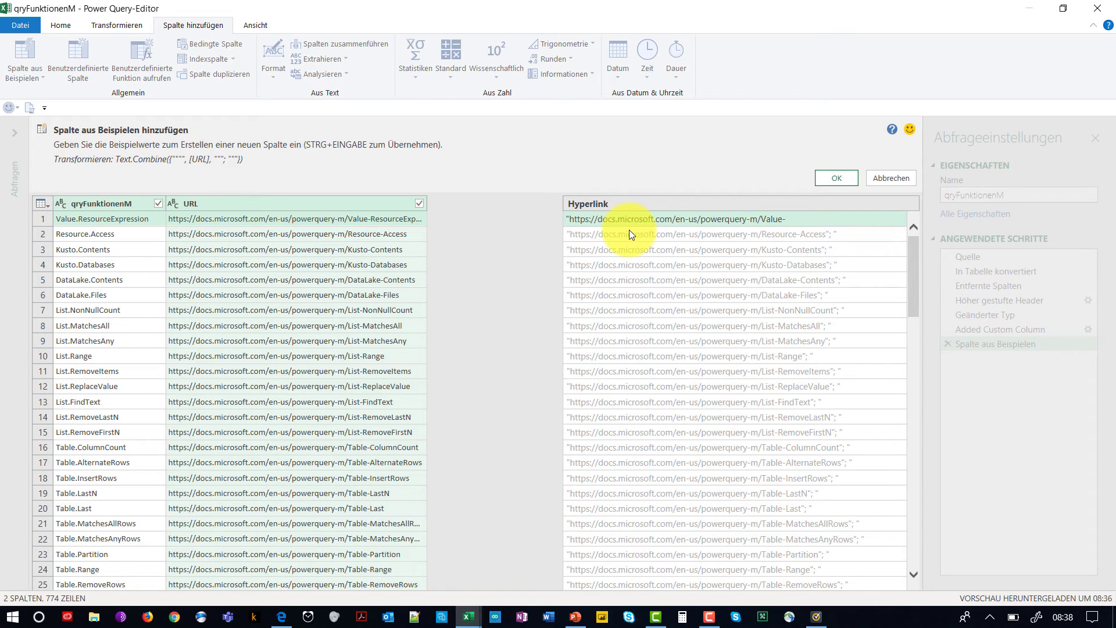
text(=hyp)
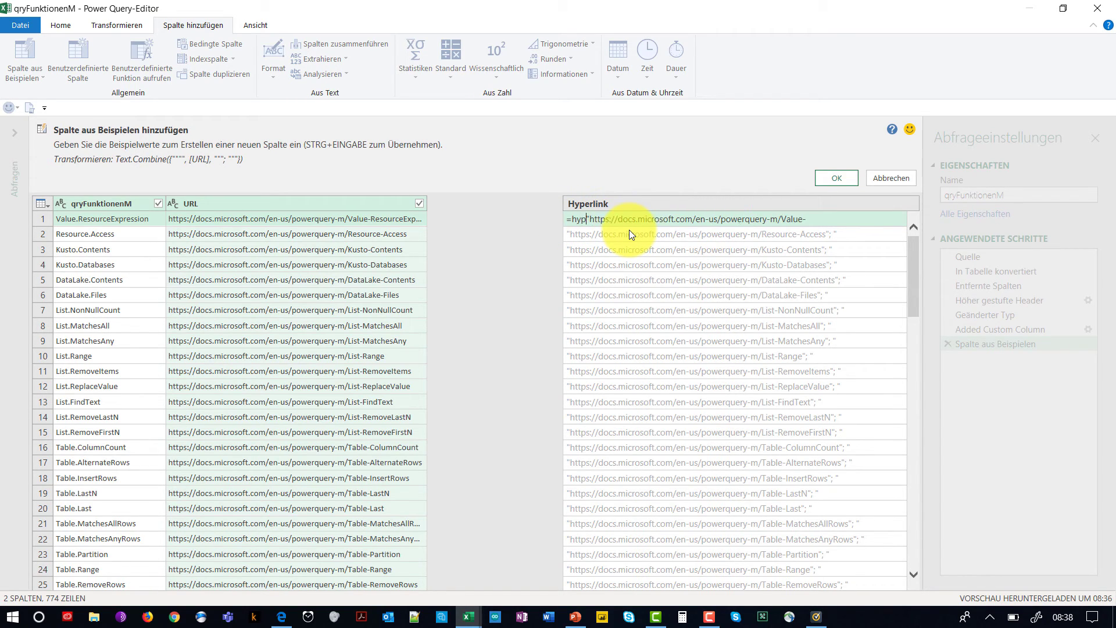
key(BackSpace)
key(BackSpace)
key(BackSpace)
text(HY)
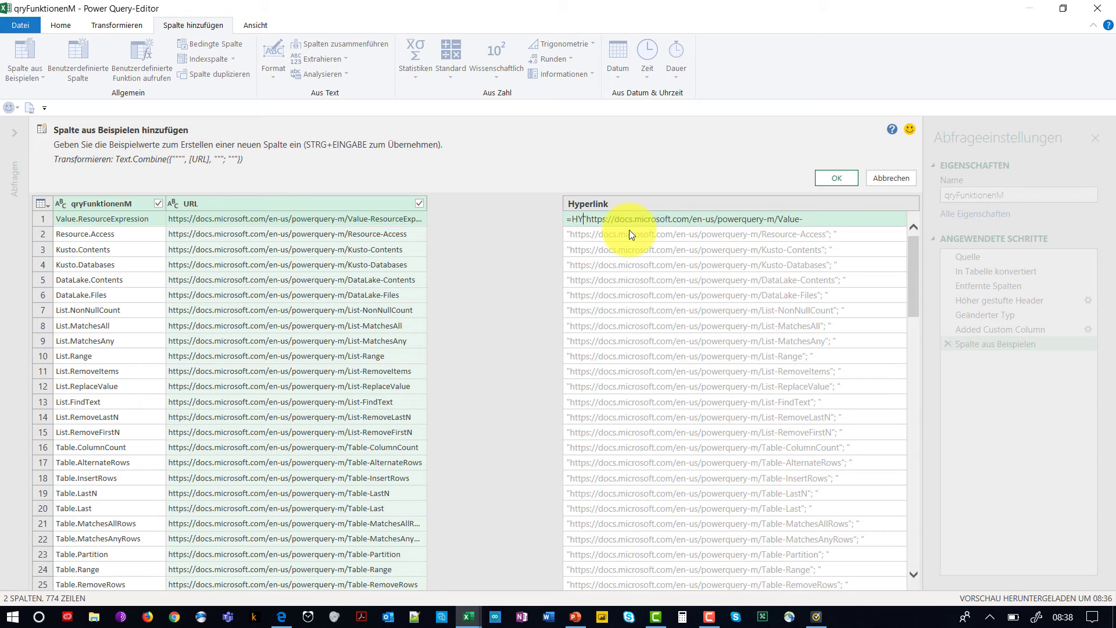
text(PERLINK()
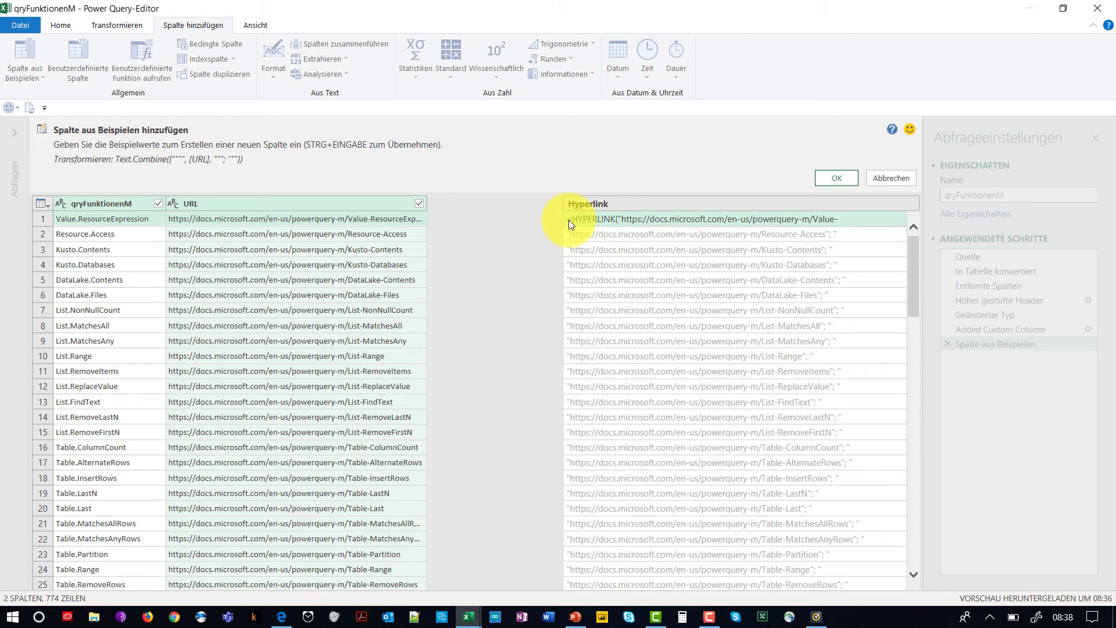
Step: Create the Hyperlink column from the example and widen it to show the full formulas
click(842, 181)
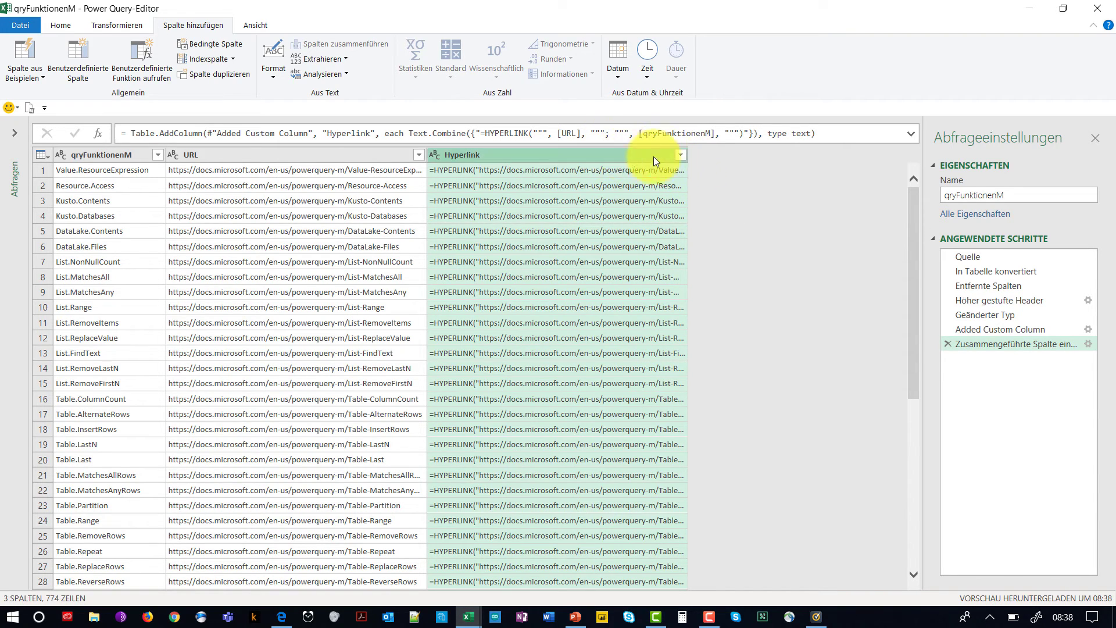
drag(688, 155, 873, 157)
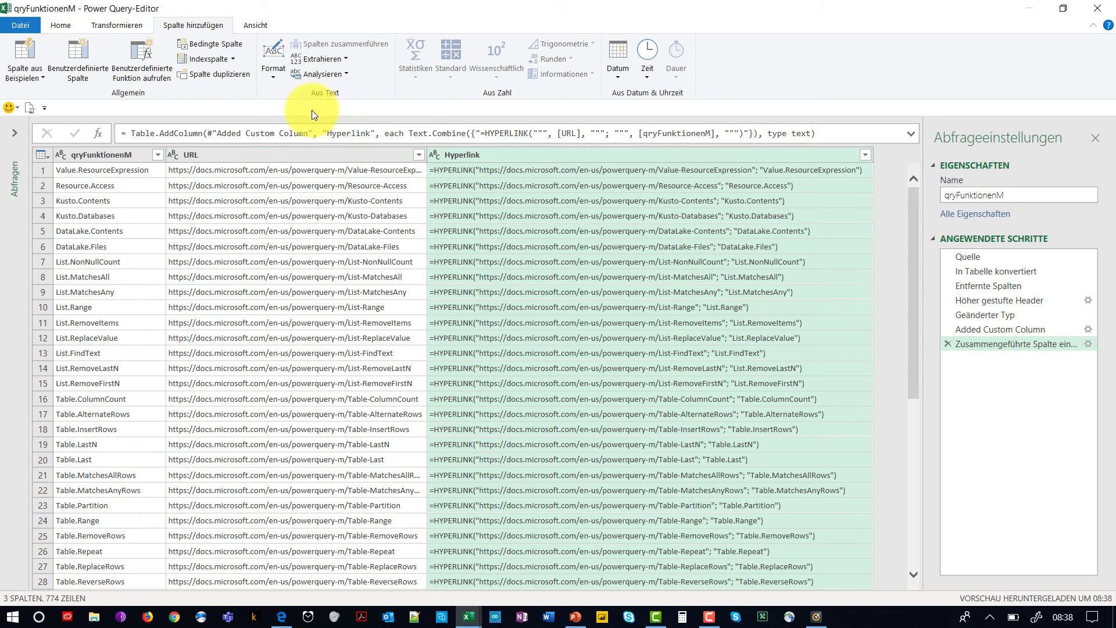
click(55, 24)
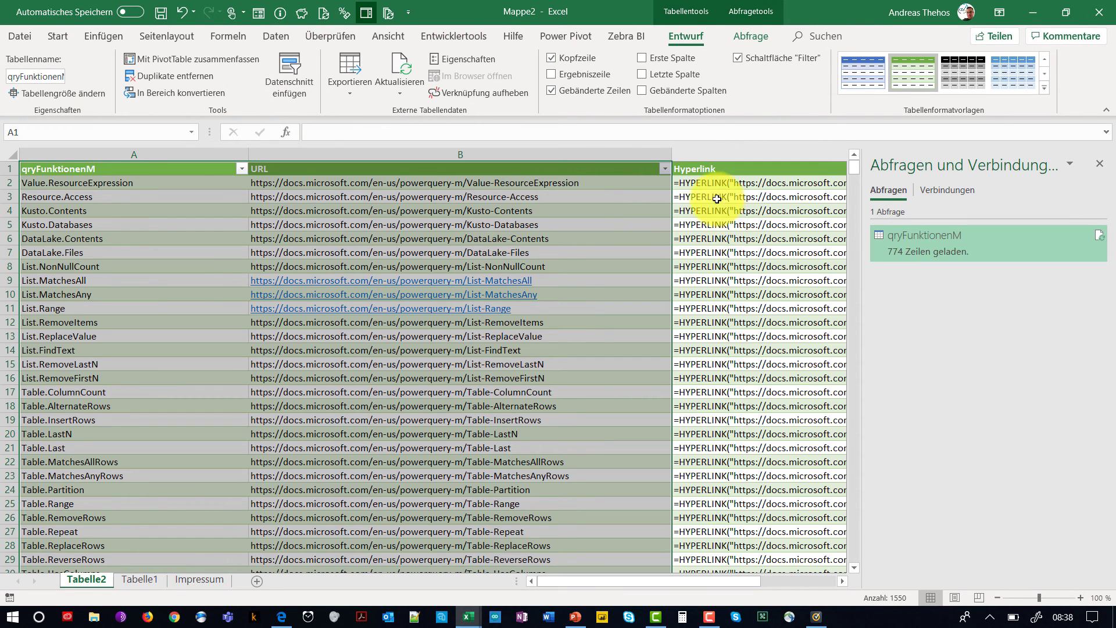
Step: Re-enter the formula in C775 so it shows a live Table.FuzzyNestedJoin link
click(706, 169)
key(ctrl+Down)
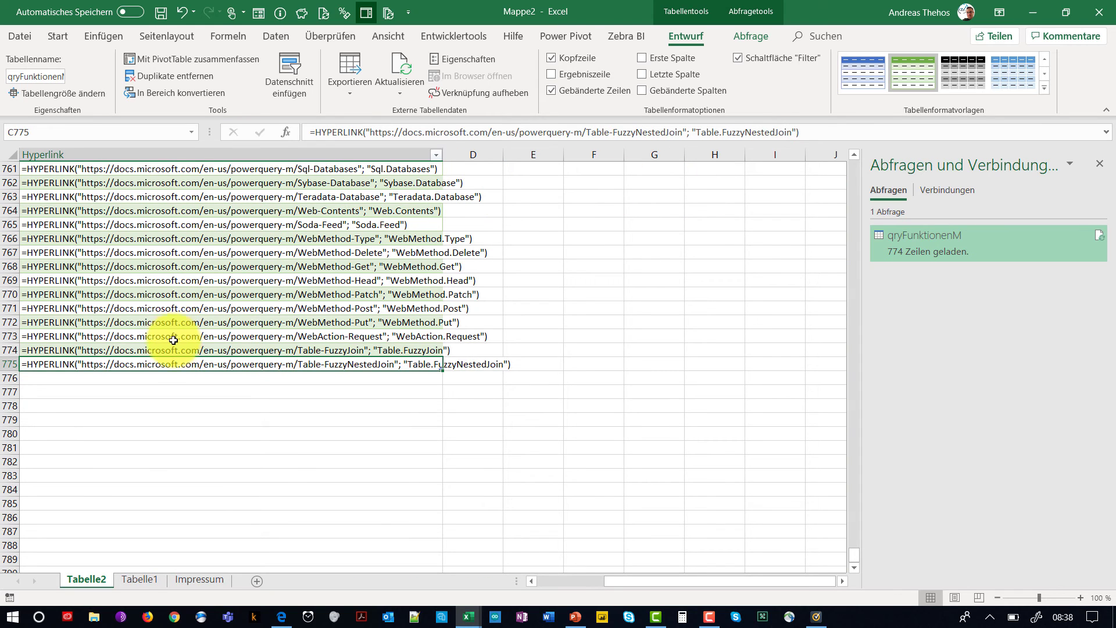
click(165, 350)
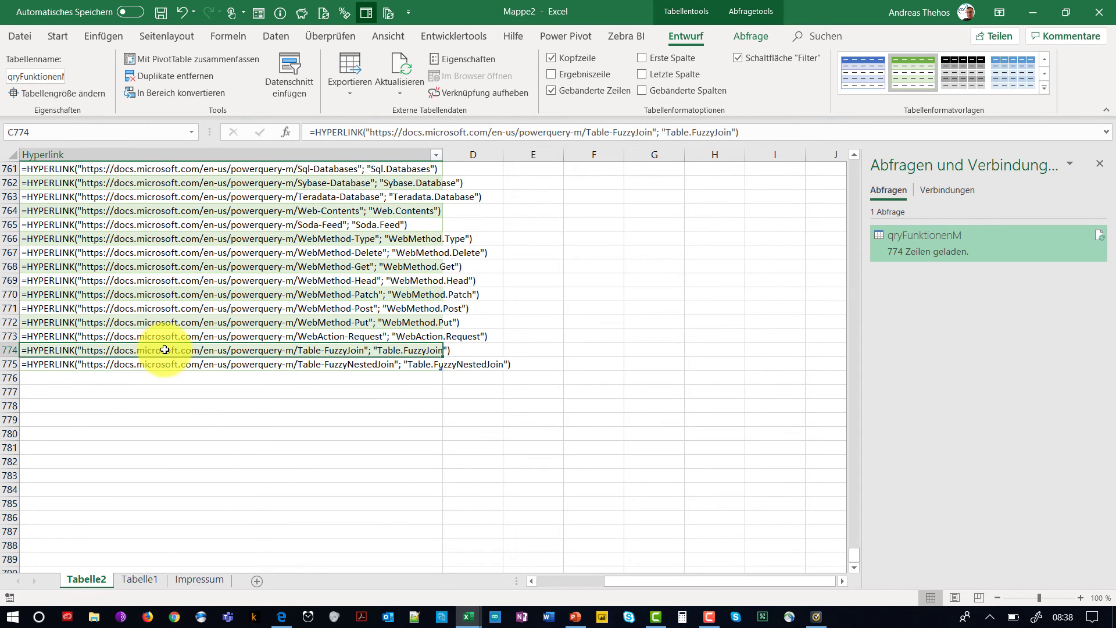
double_click(120, 364)
key(Return)
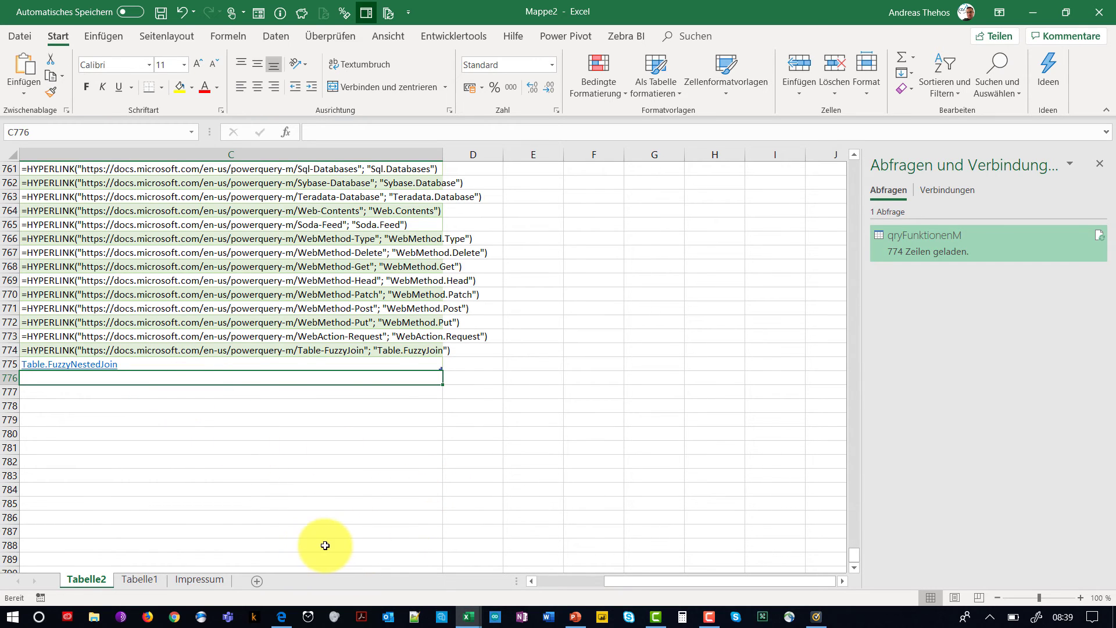
Step: Reopen qryFunktionenM and add a space before =HYPERLINK in the step formula
right_click(898, 230)
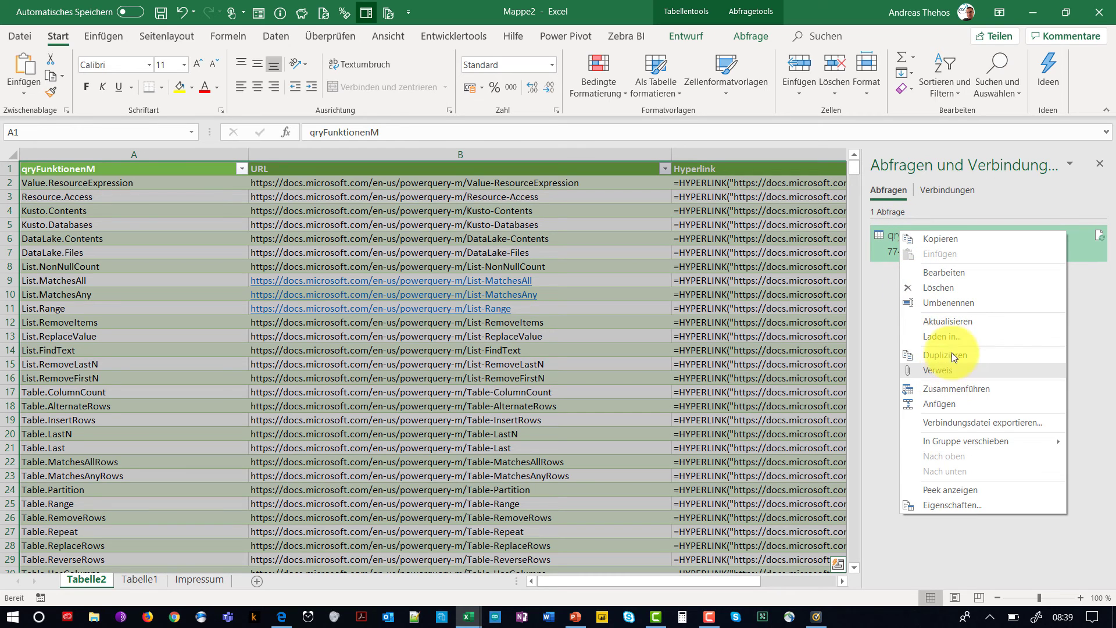
click(937, 273)
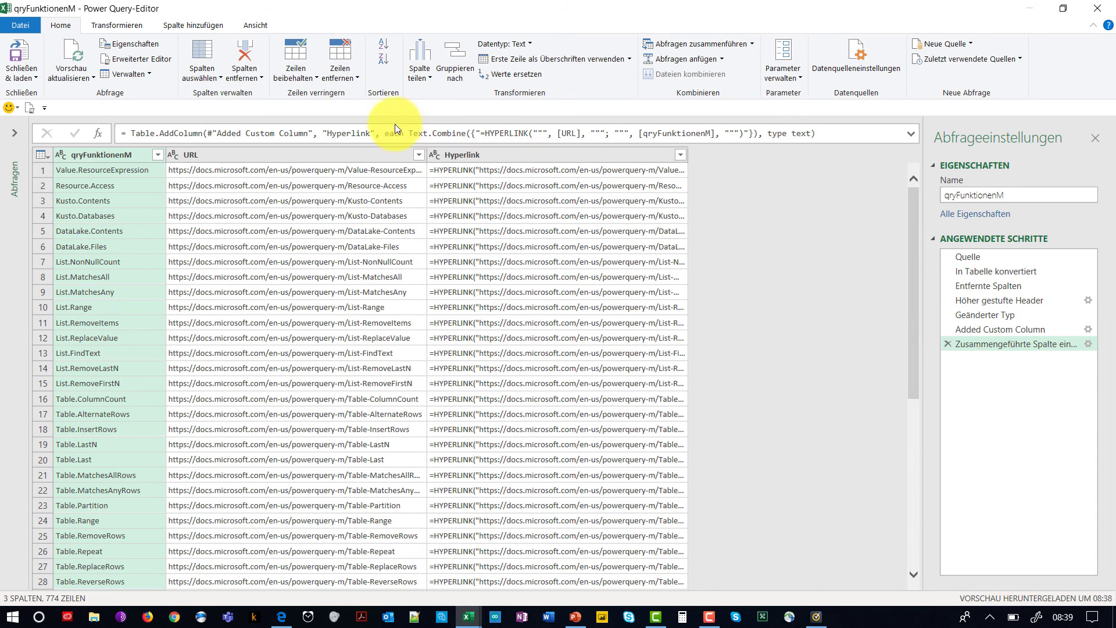
click(481, 134)
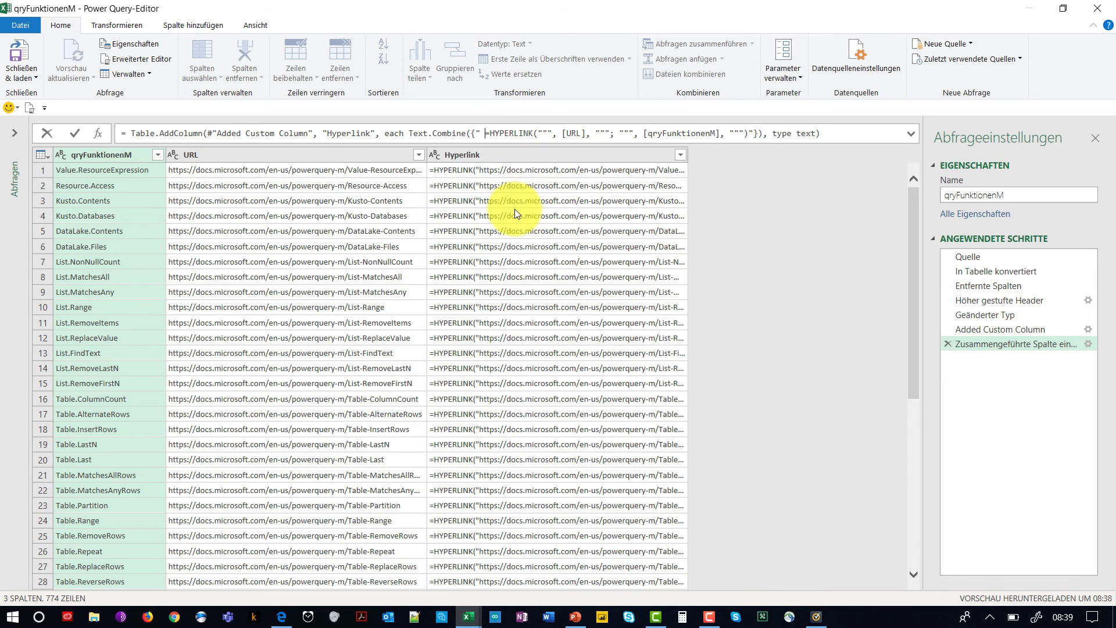
text(=)
key(Return)
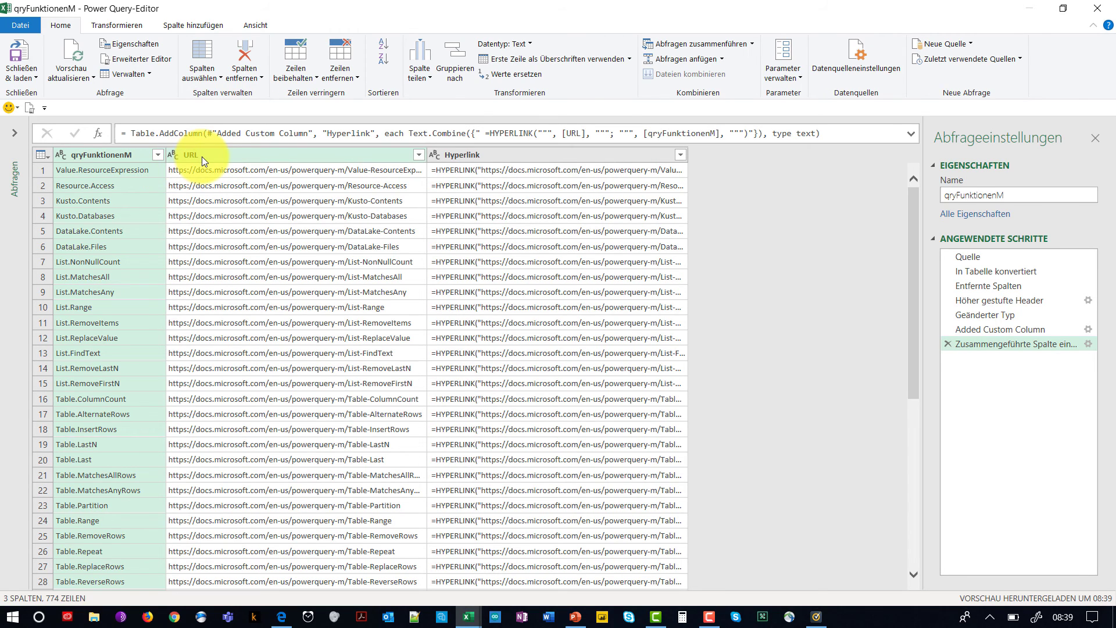
Step: Delete the qryFunktionenM and URL columns, keeping only Hyperlink
click(180, 156)
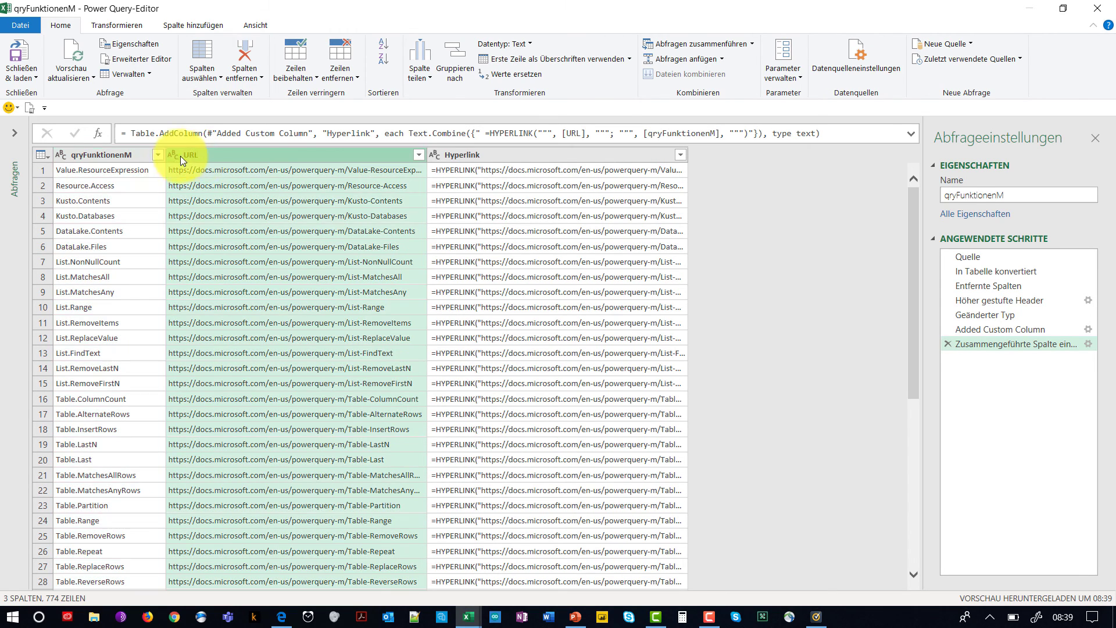
ctrl+click(135, 155)
key(Delete)
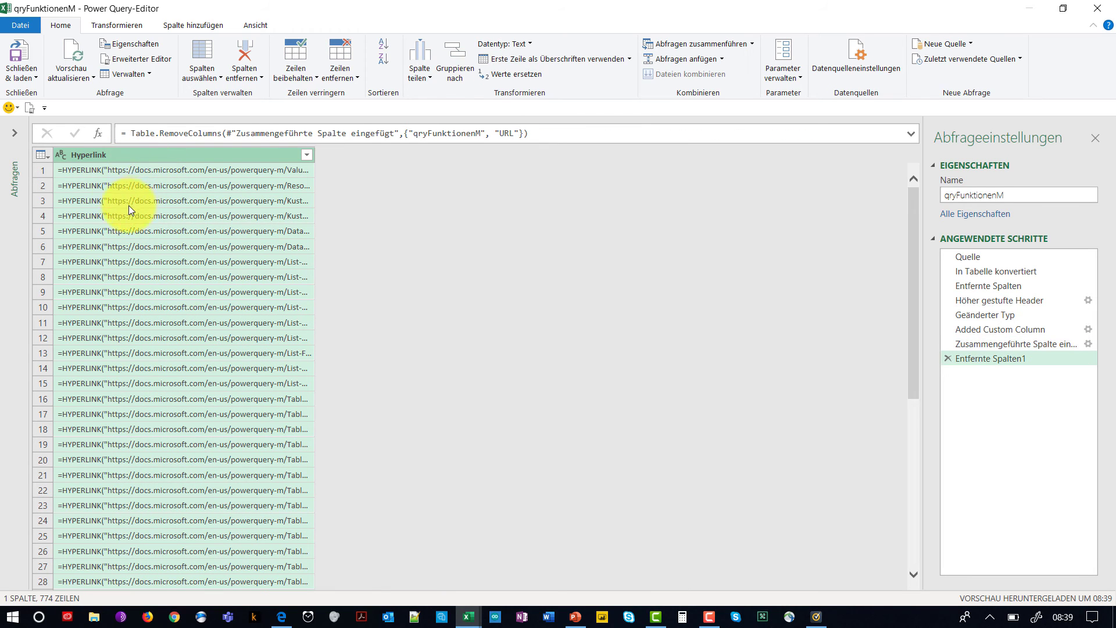
Step: Load the query into Excel, then replace = with = in all 774 cells to activate the links
click(22, 51)
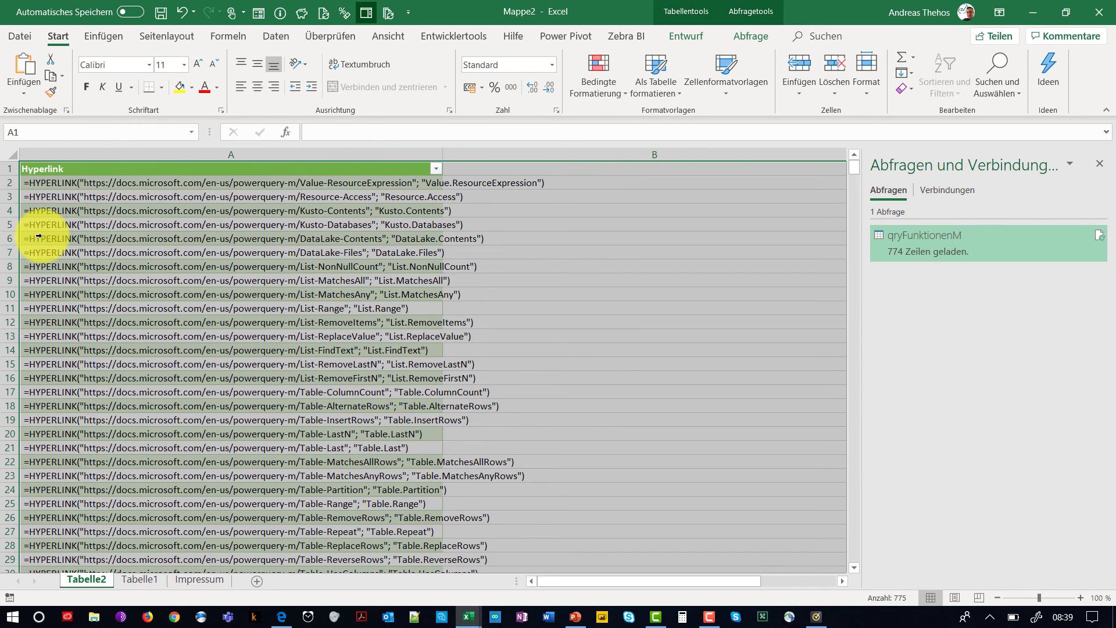
key(ctrl+h)
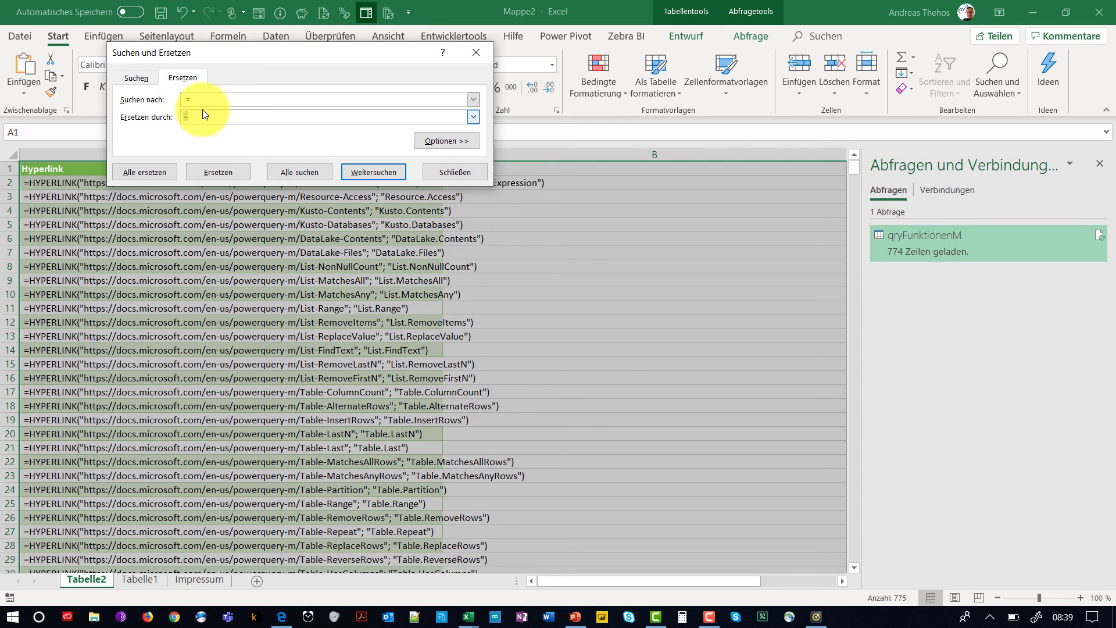
click(155, 171)
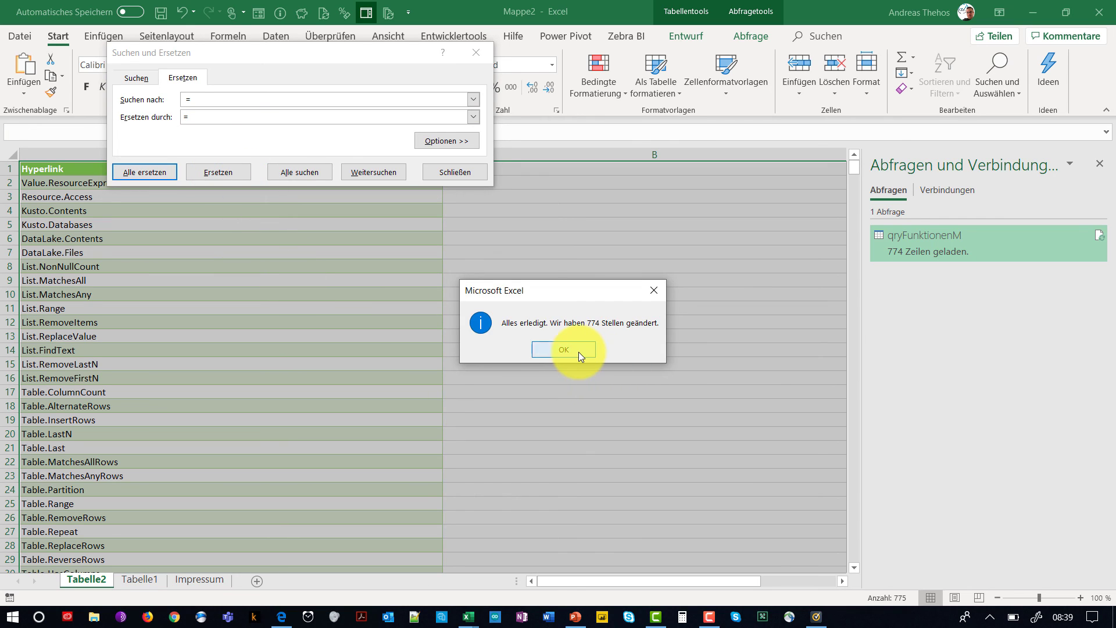
click(578, 351)
click(464, 178)
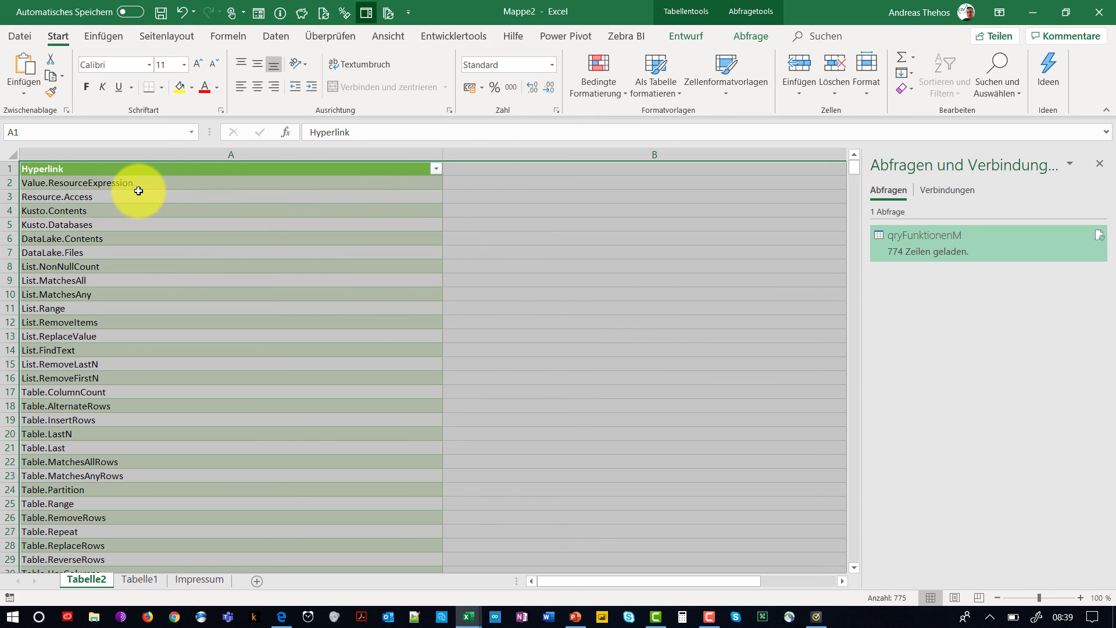
Step: Follow the Kusto.Contents link, close its page-not-found tab and view the Table.RemoveRows docs page
click(118, 211)
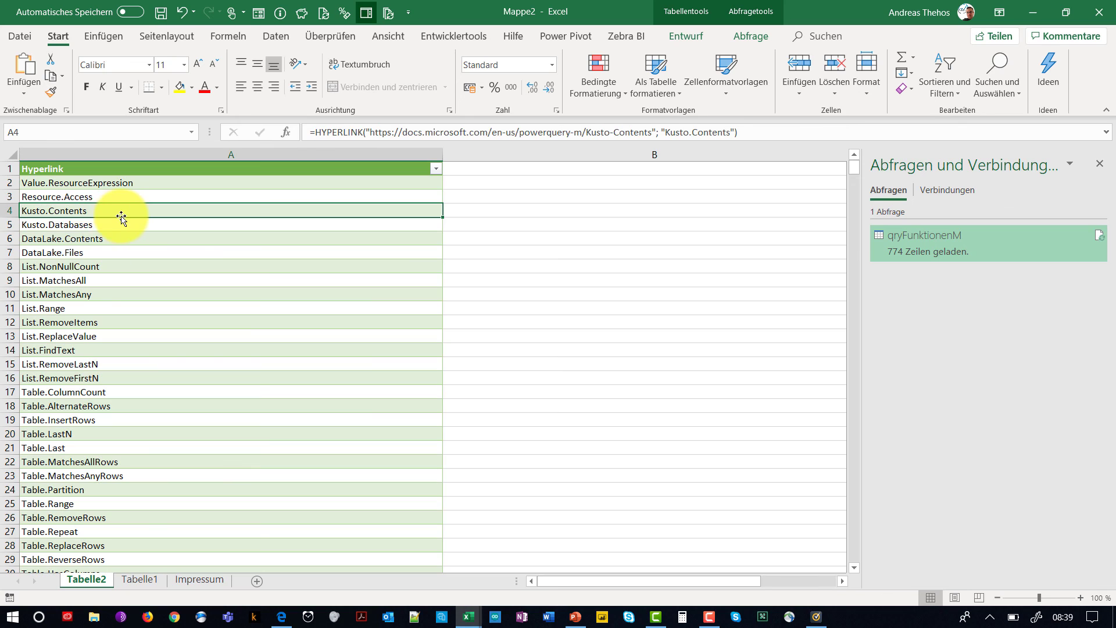
click(67, 211)
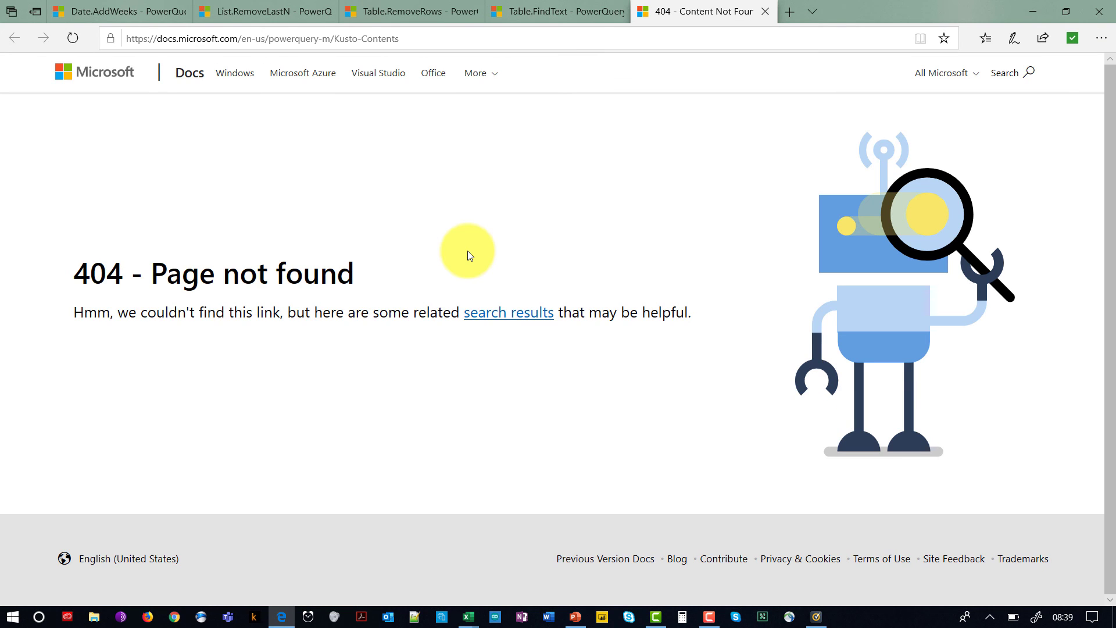
click(766, 11)
click(387, 7)
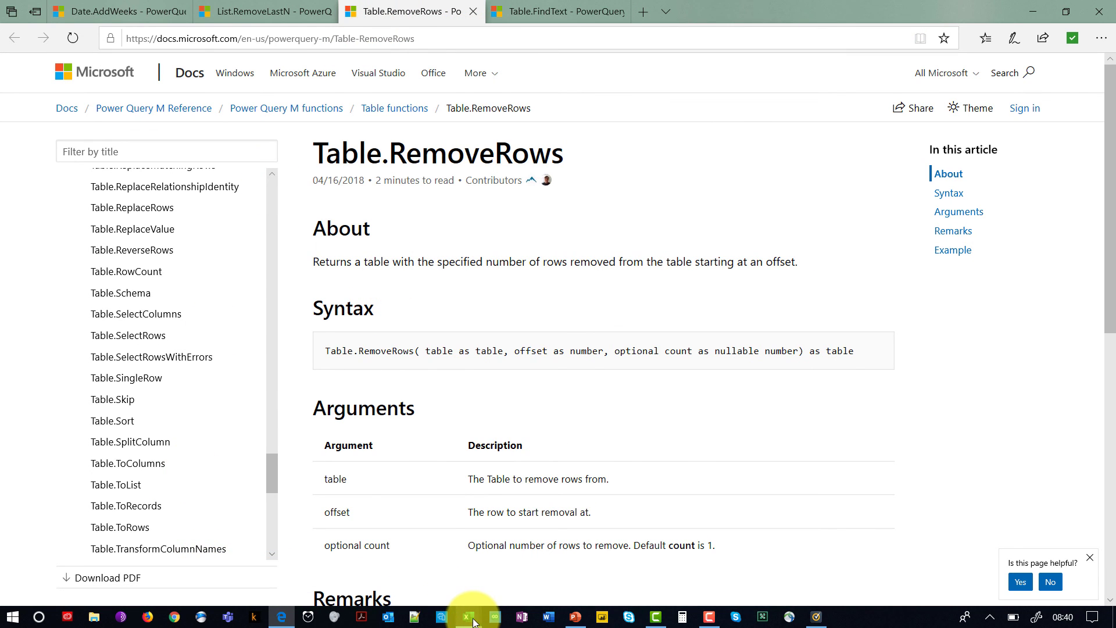
click(556, 565)
Step: Open the Date.IsInPreviousNWeeks link's Docs page further down, then close it
scroll(271, 439, down, 4)
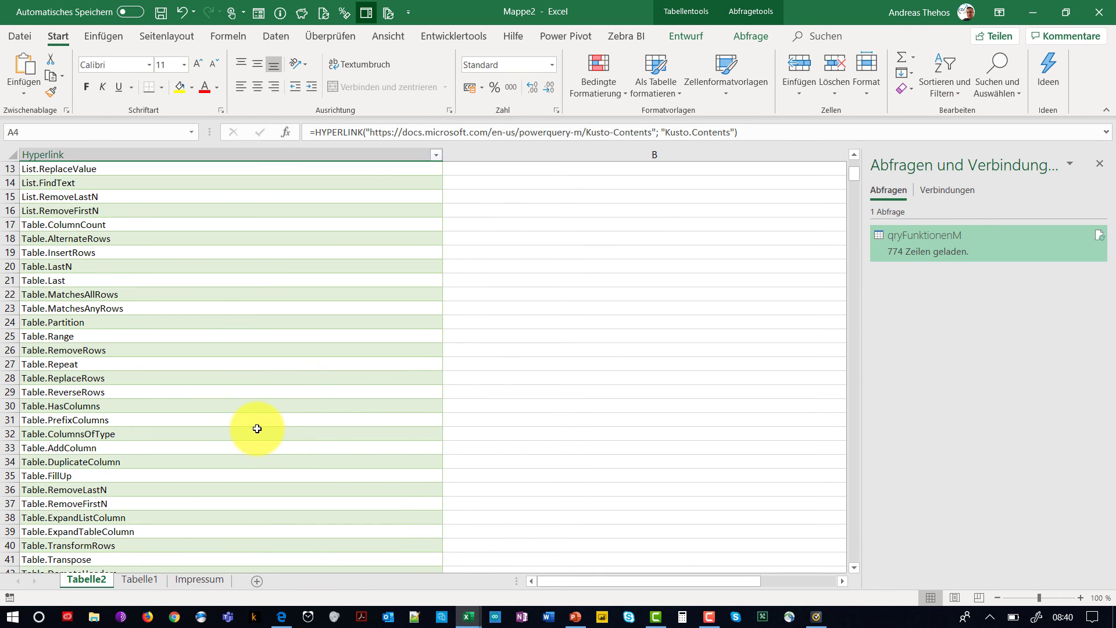
scroll(259, 430, down, 6)
scroll(259, 430, down, 6)
scroll(265, 428, down, 2)
scroll(265, 428, down, 2)
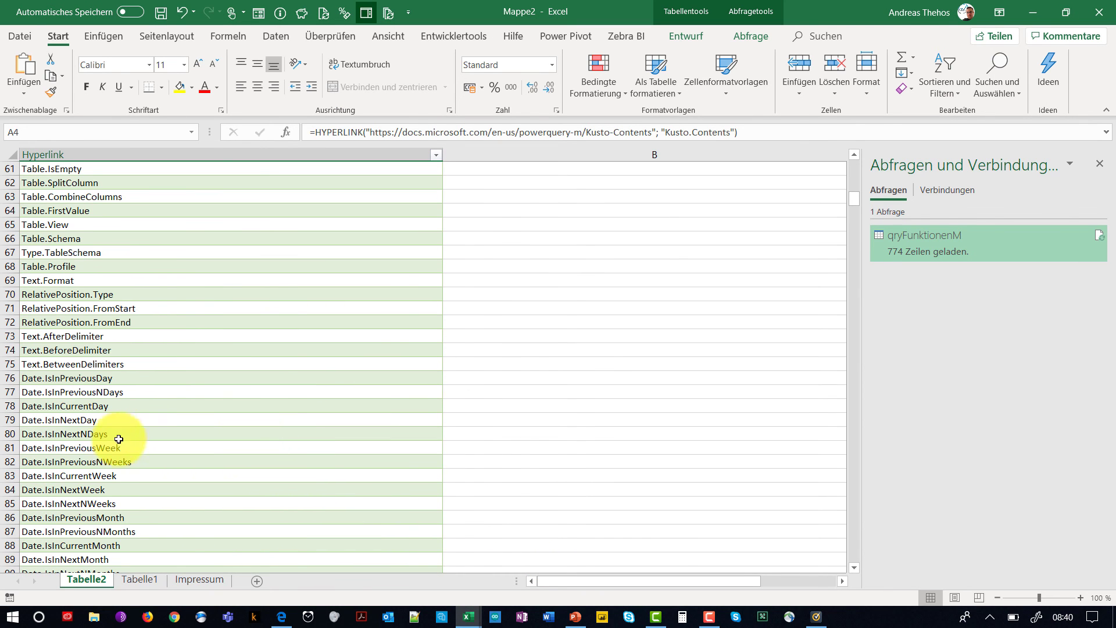
click(76, 463)
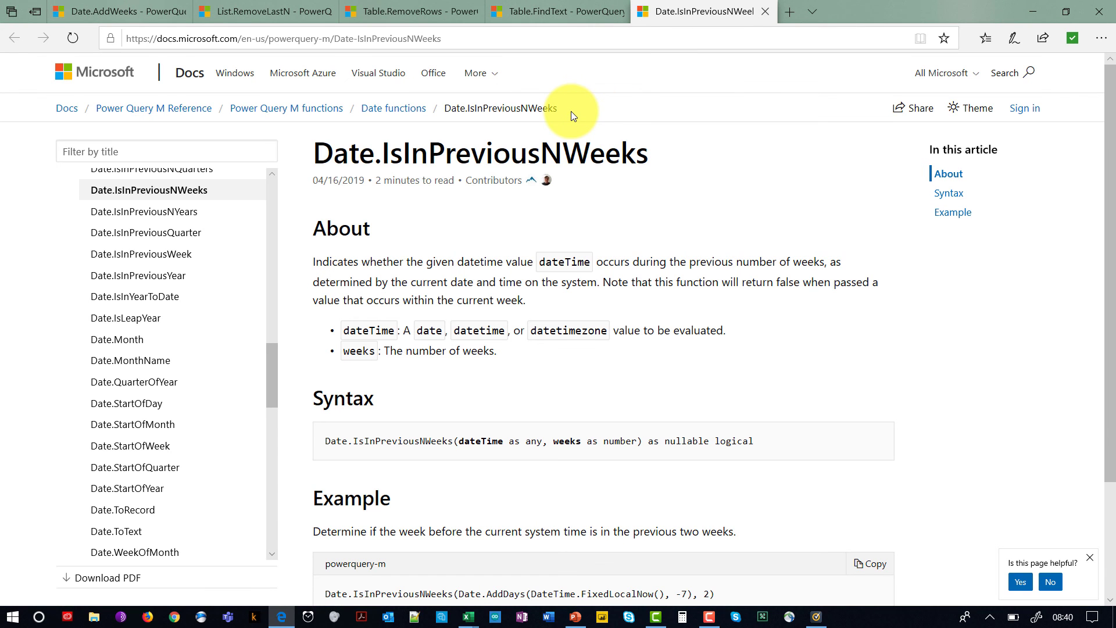
click(765, 11)
Step: Close Edge with all its documentation tabs and return to the Excel workbooks
click(1099, 12)
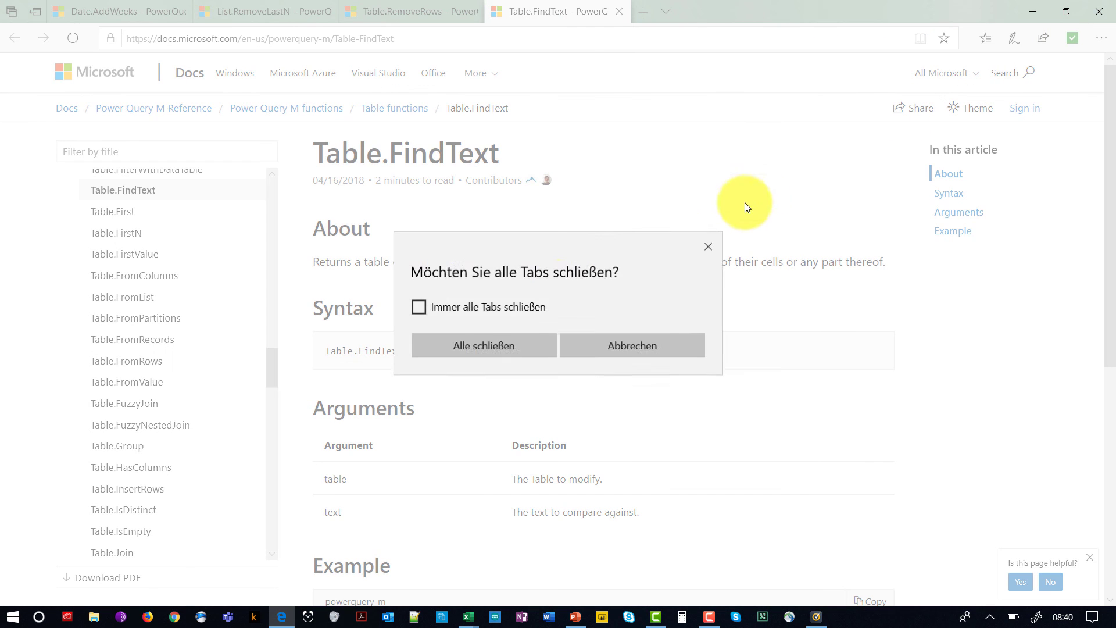
click(482, 344)
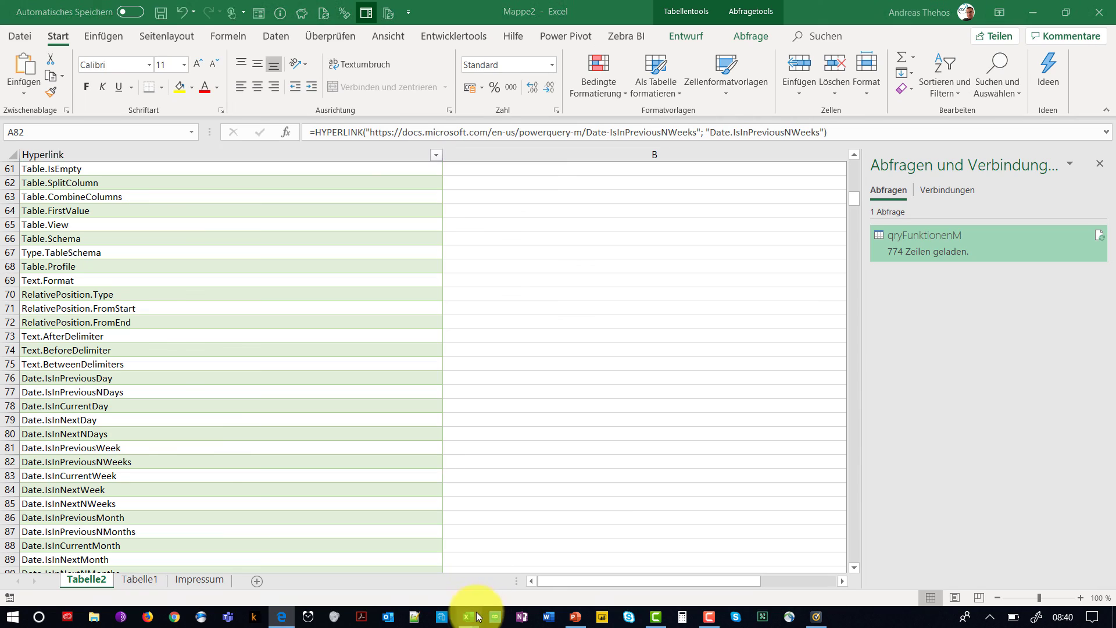
click(477, 616)
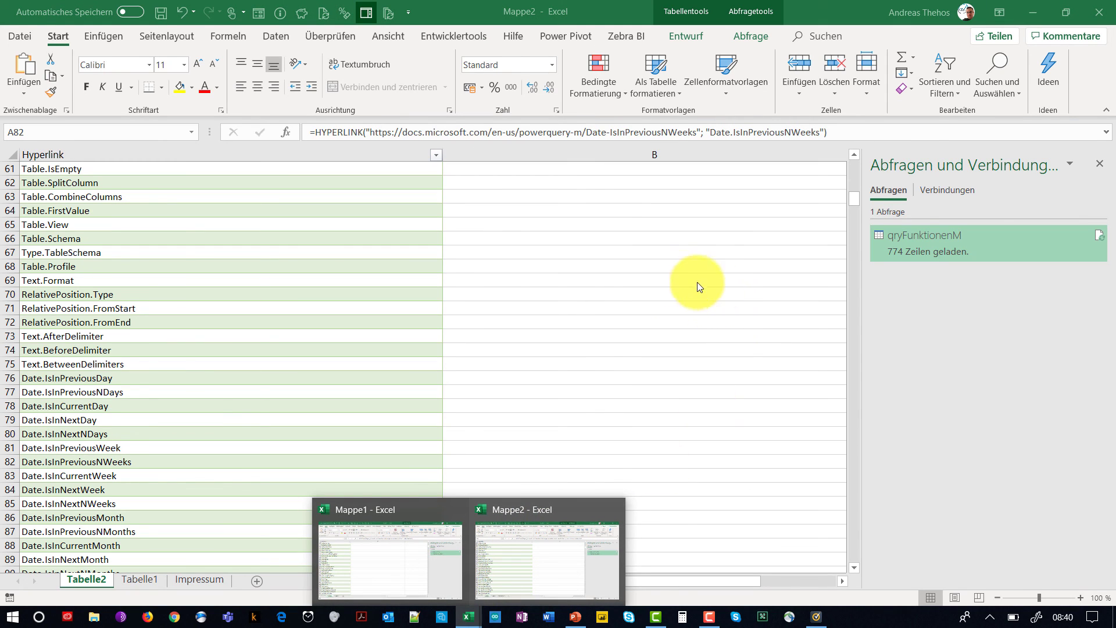